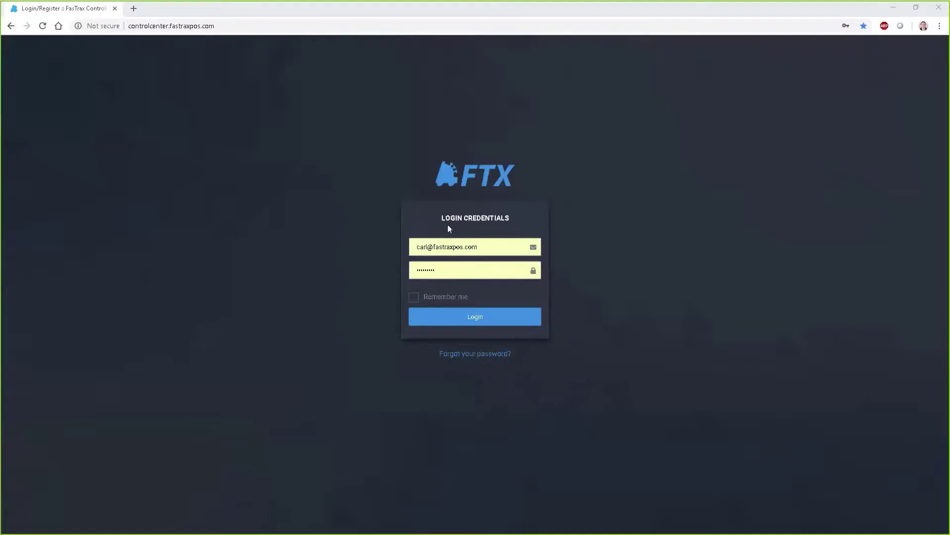
Step: Replace the user name part of the login e-mail and log in with the saved password
left_click(429, 253)
left_click_drag(428, 252, 352, 264)
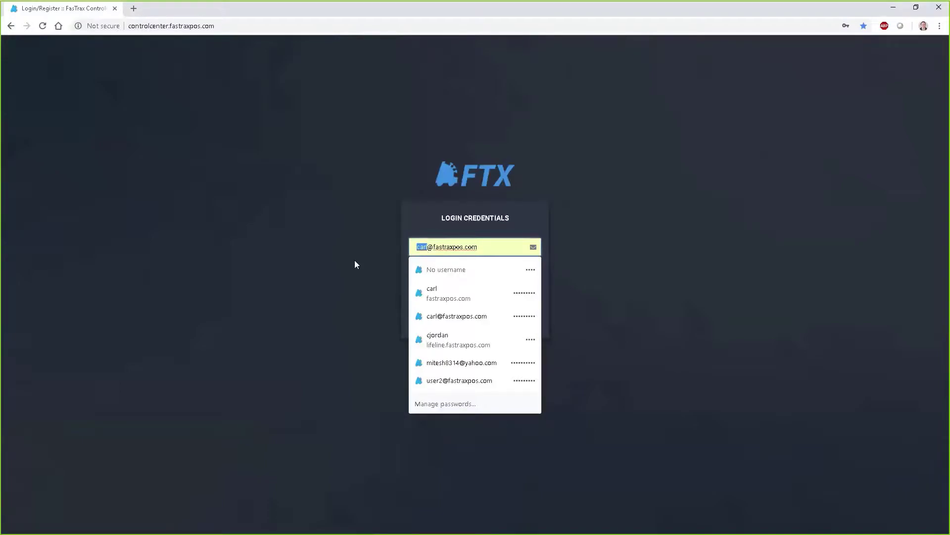
type("EDDIE")
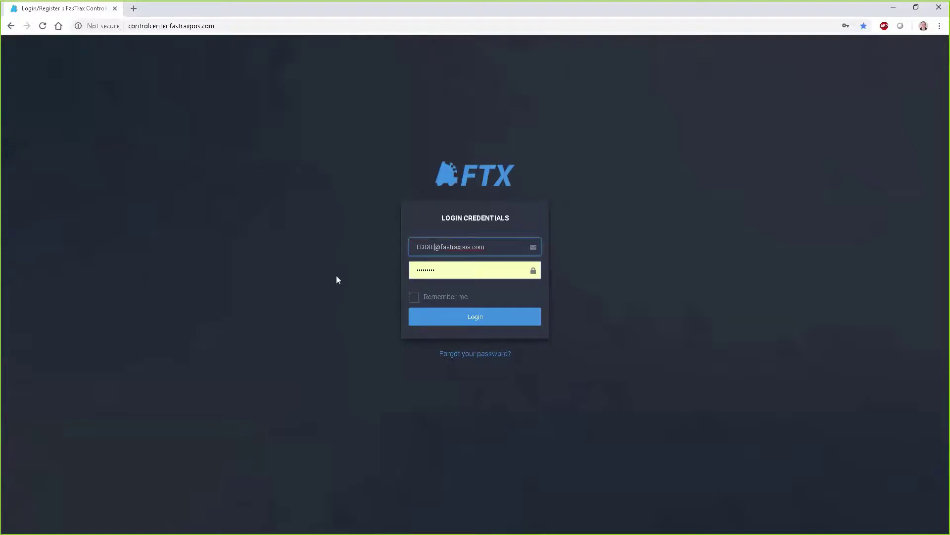
left_click(465, 318)
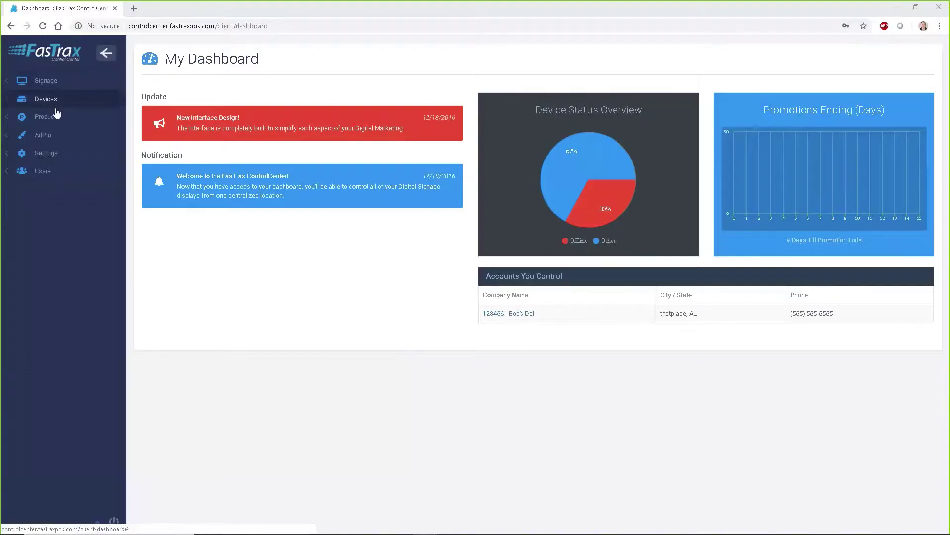
left_click(53, 153)
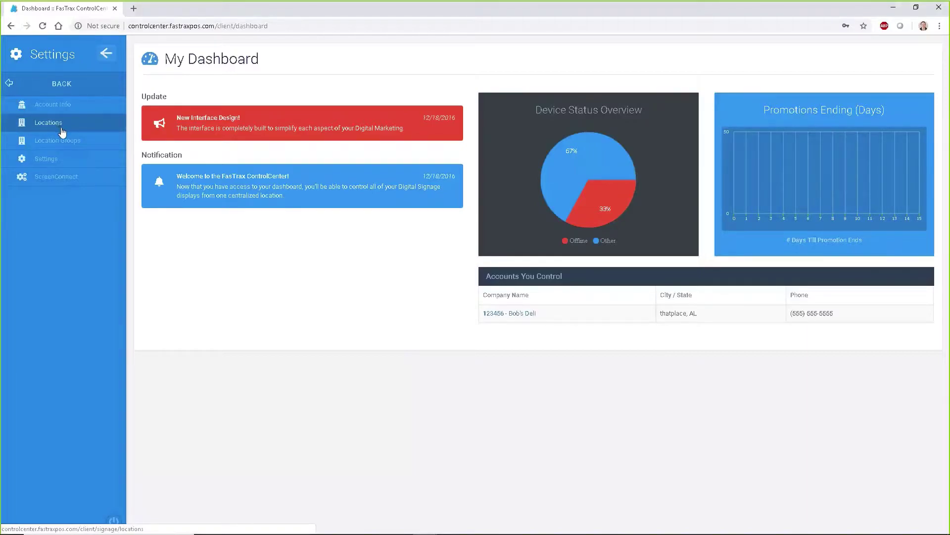
left_click(9, 89)
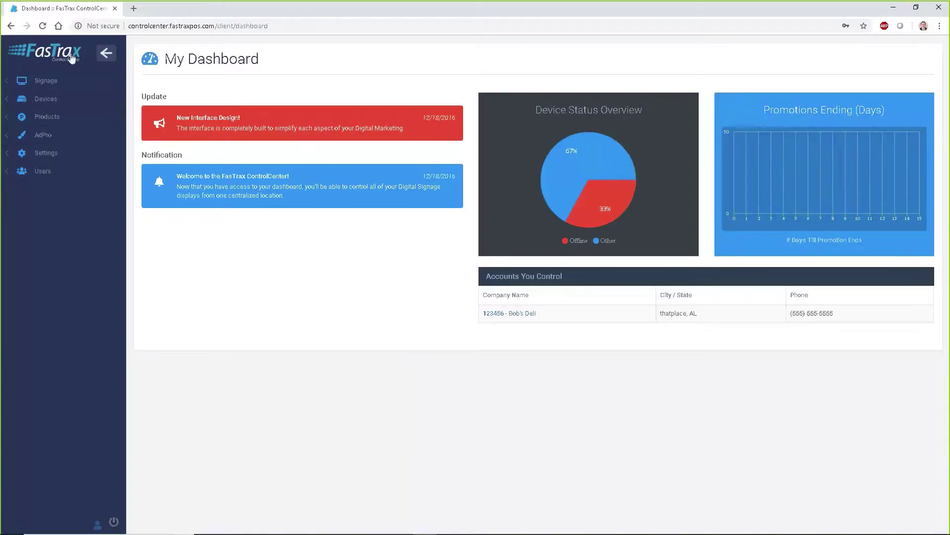
Step: Create a new signage display named "Fun Demo" and save it
left_click(73, 82)
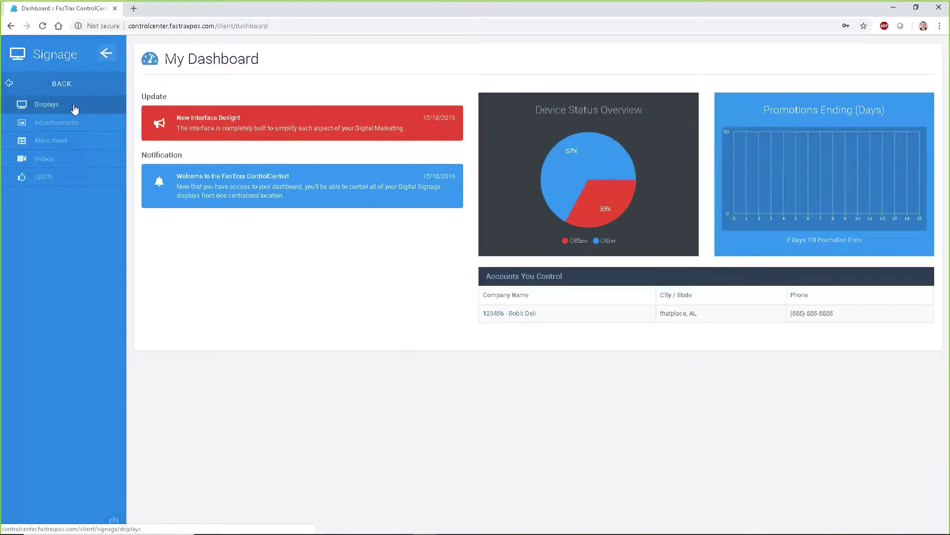
left_click(72, 110)
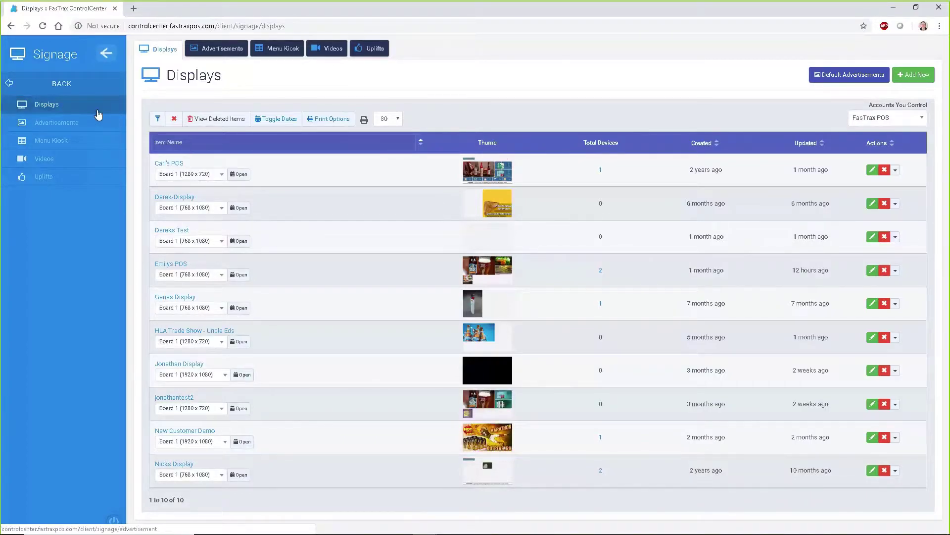
left_click(910, 79)
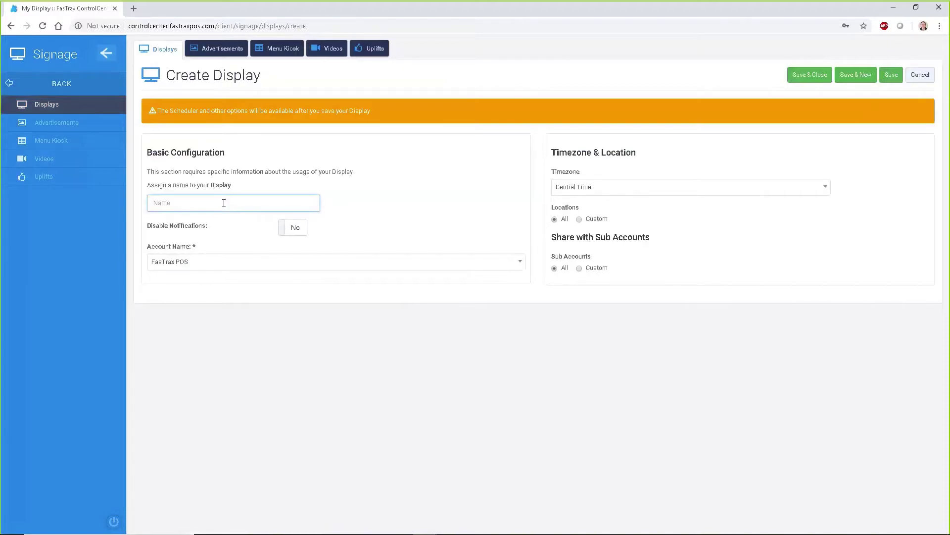
type("Fun Demo")
left_click(889, 75)
left_click(891, 75)
left_click(891, 76)
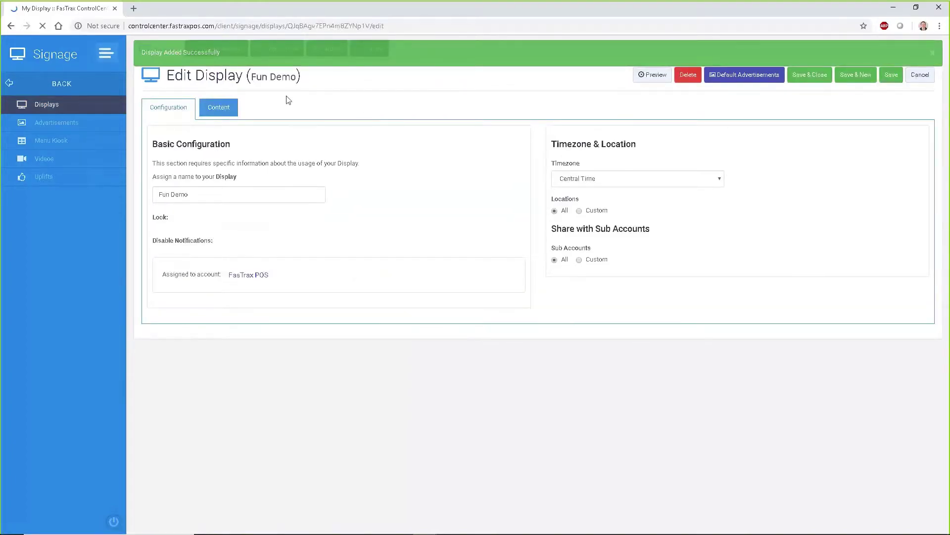
Step: Open the display's content and look at the designs available for the 1145 x 1080 area
left_click(224, 113)
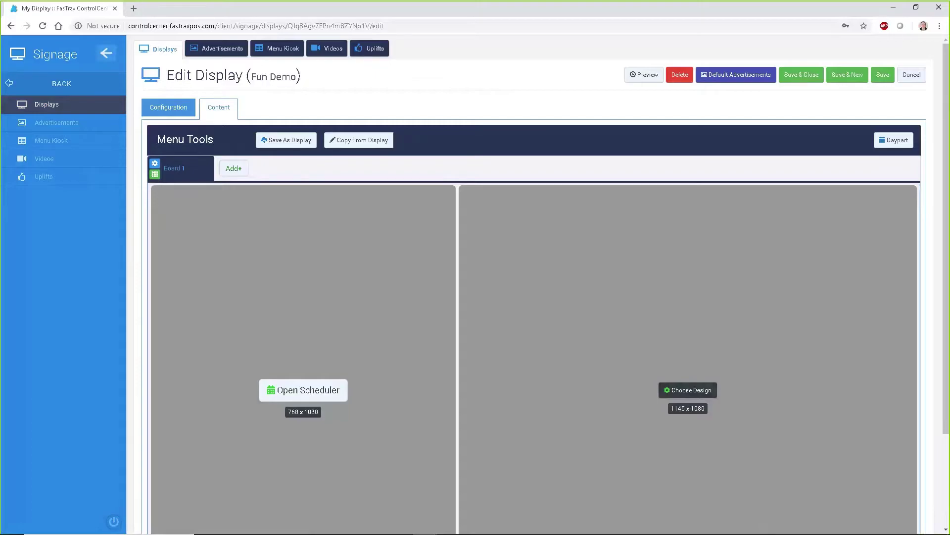
left_click(685, 395)
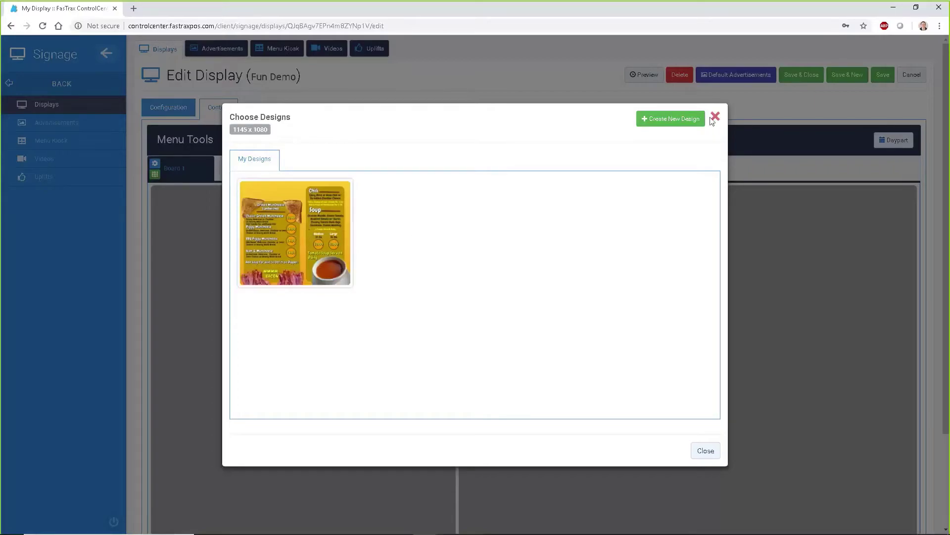
left_click(715, 117)
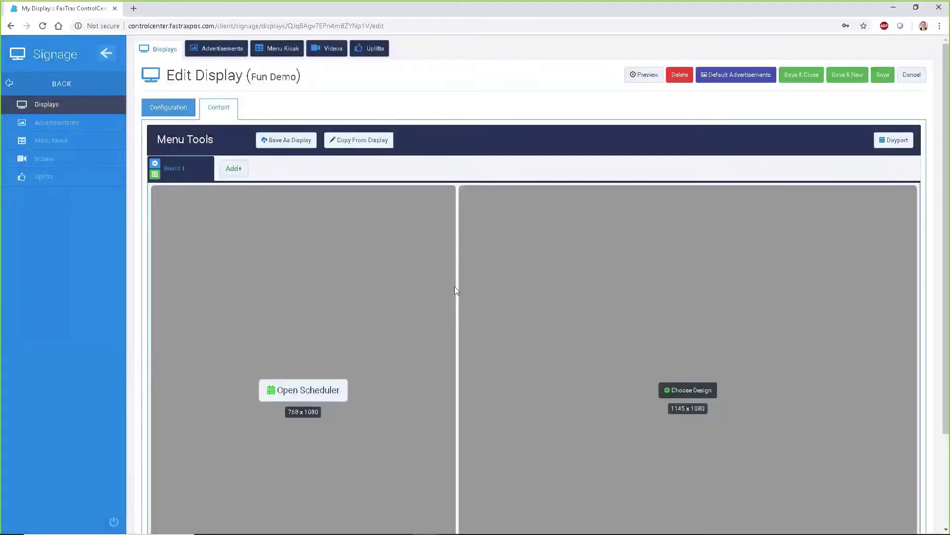
Step: Switch Board 1 to the landscape layout with an image slider beside a six-item grid menu
left_click(155, 176)
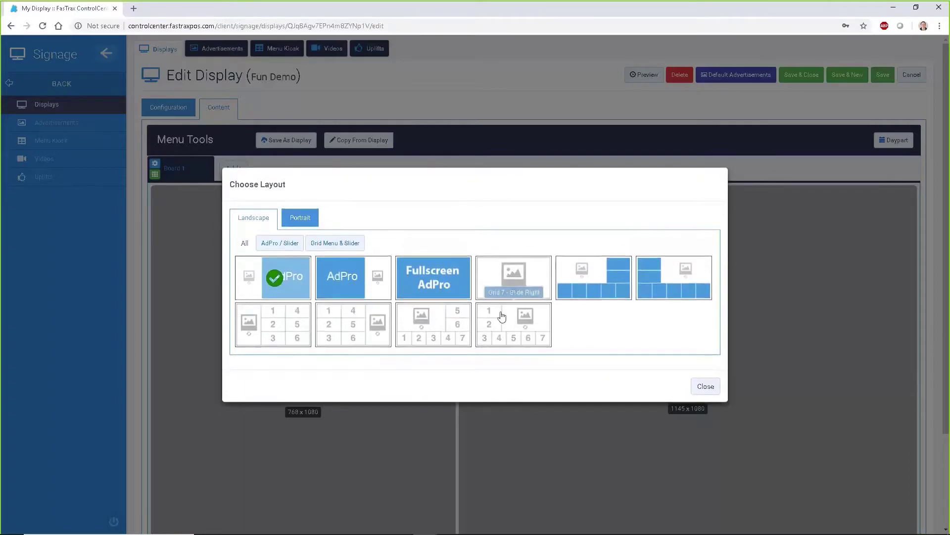
left_click(280, 327)
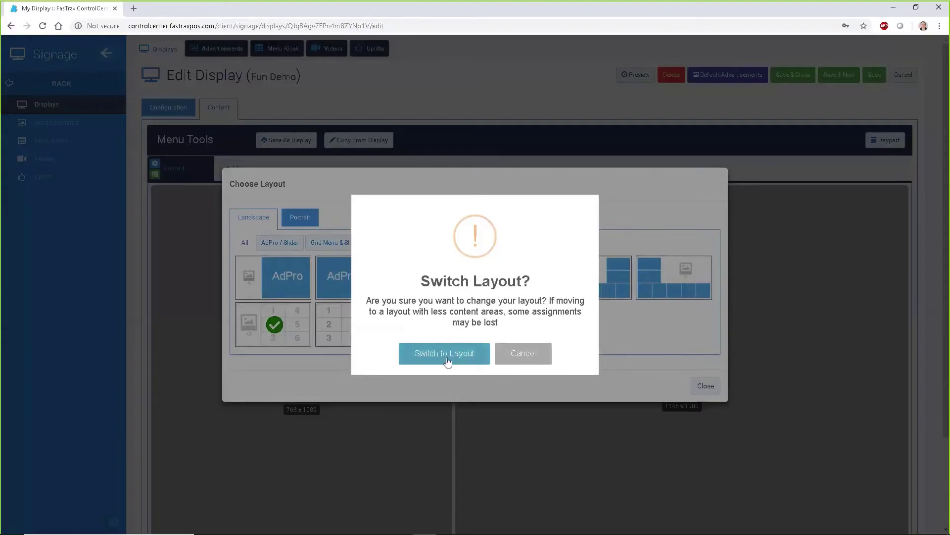
key("Return")
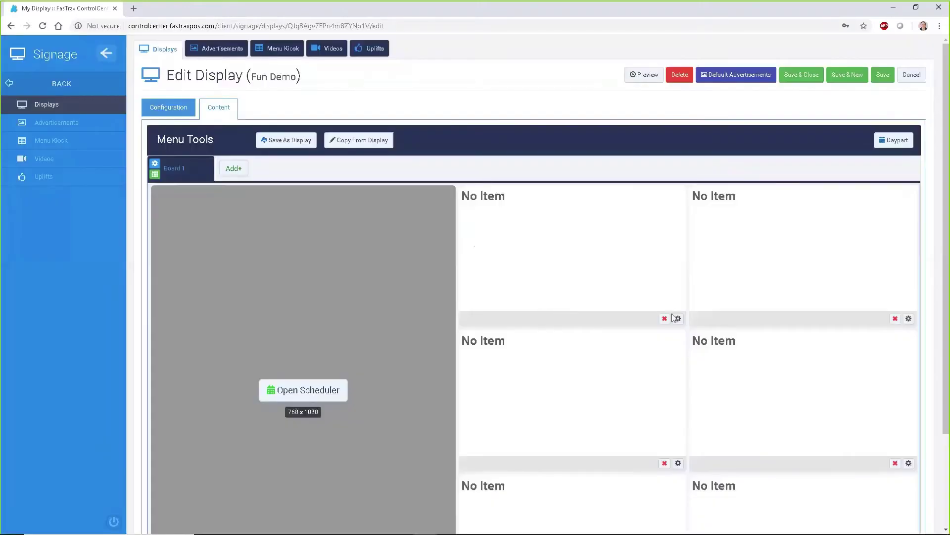
Step: Configure the first grid cell of Board 1 with the product Pyramid Blue
left_click(678, 319)
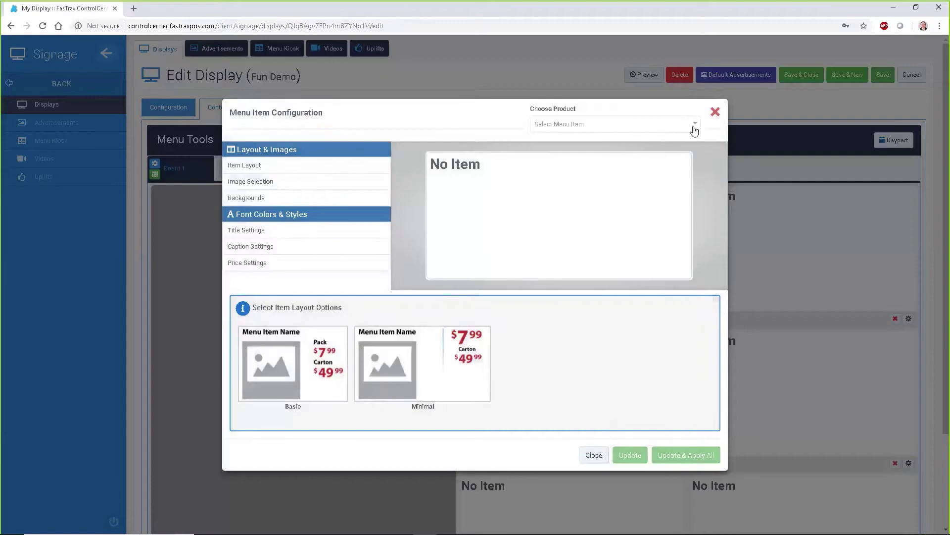
left_click(694, 126)
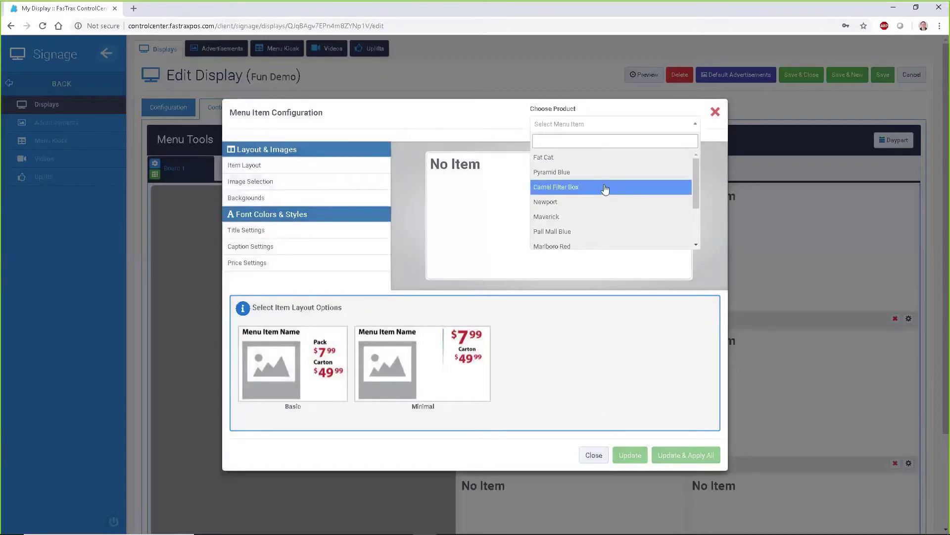
left_click(575, 174)
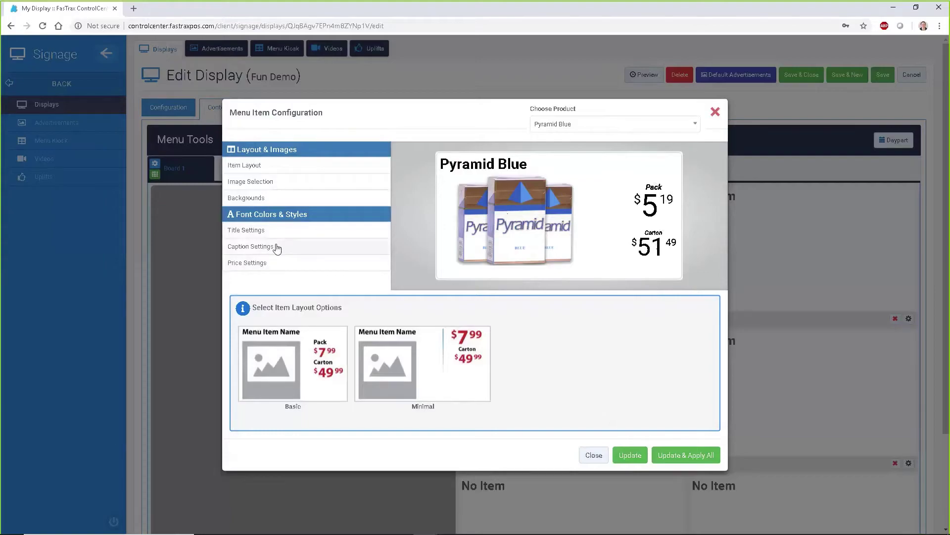
Step: Try the strikethrough styles on the item's Price 2, ending with Crossed Strike (X)
left_click(266, 262)
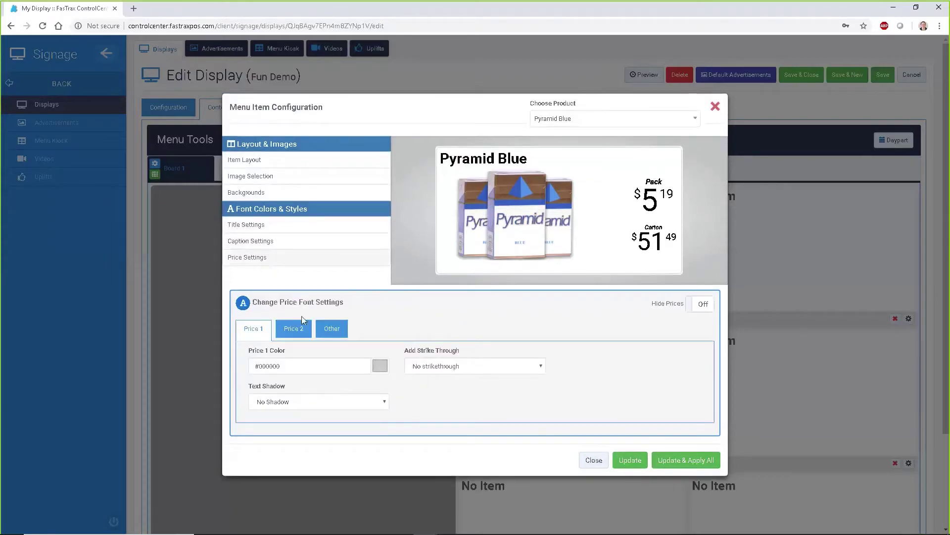
left_click(295, 331)
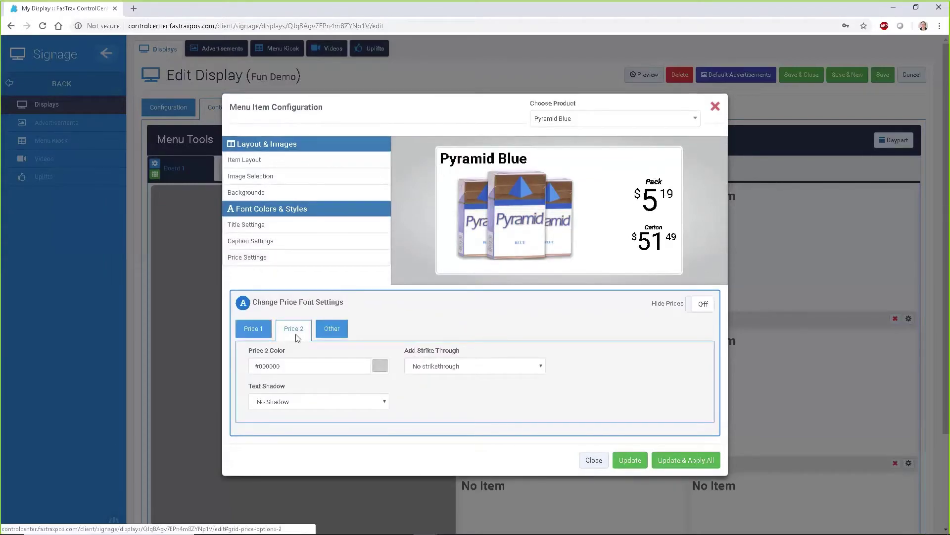
left_click(488, 367)
left_click(460, 395)
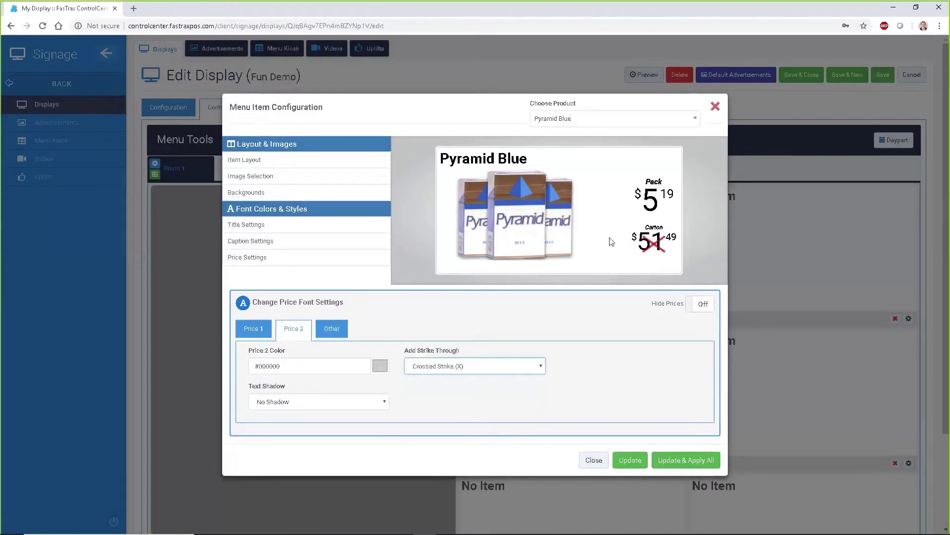
left_click(485, 368)
left_click(470, 388)
left_click(473, 371)
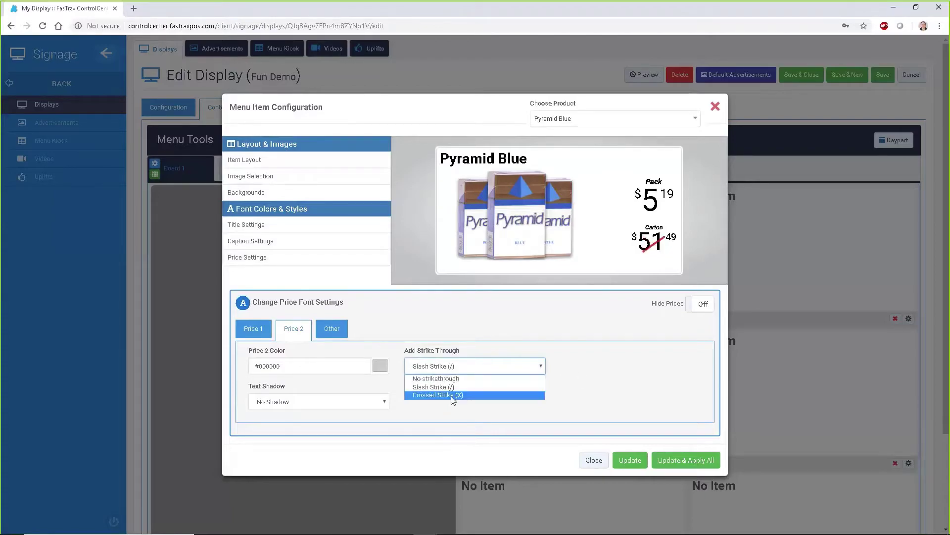
left_click(453, 396)
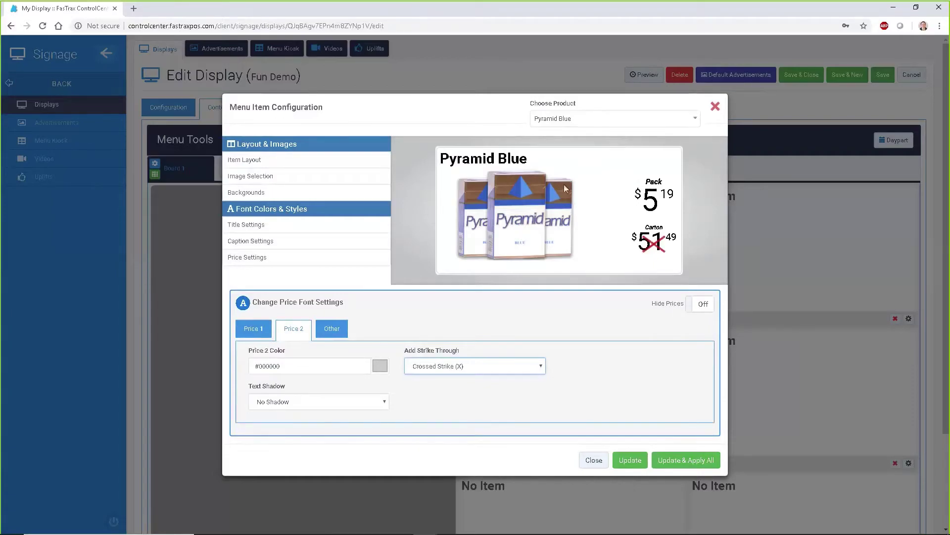
Step: Turn on Hide Prices for the Pyramid Blue item and close its configuration without updating
left_click(279, 177)
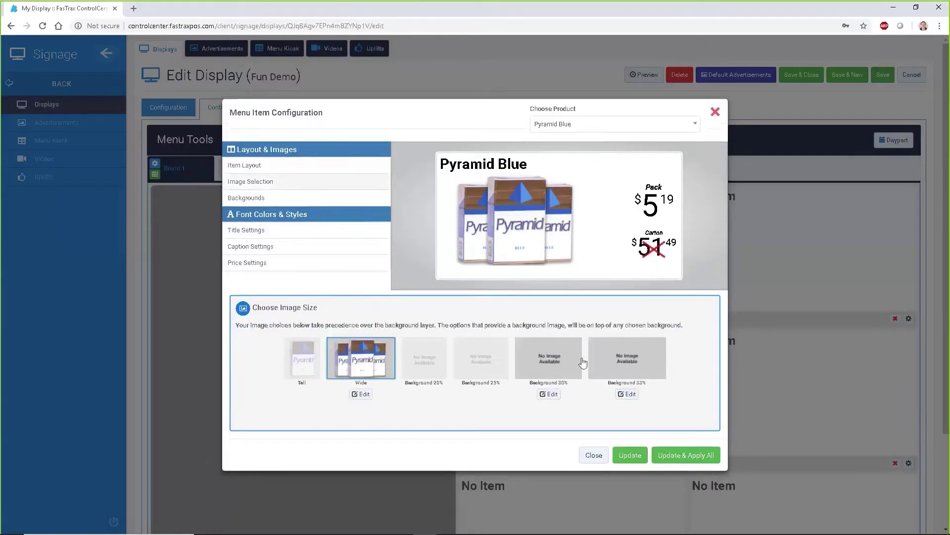
left_click(262, 262)
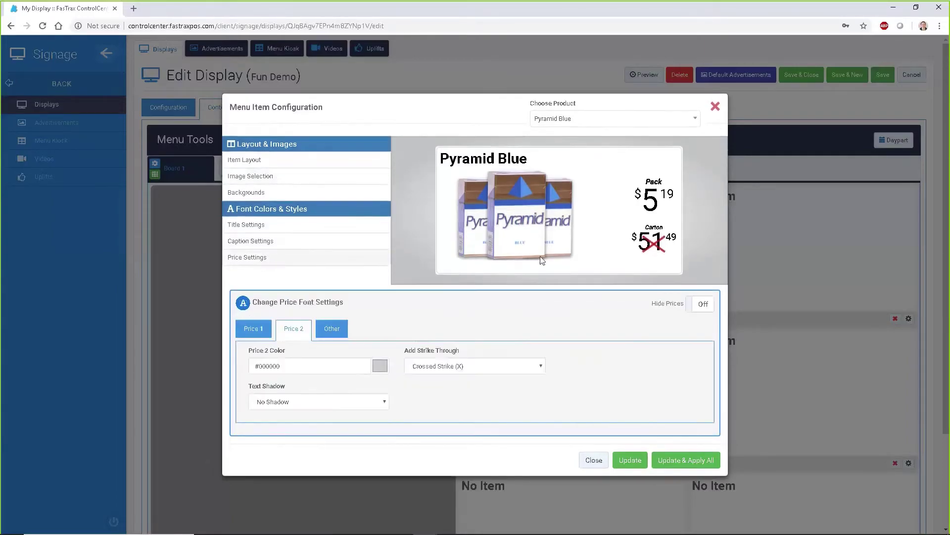
left_click(702, 305)
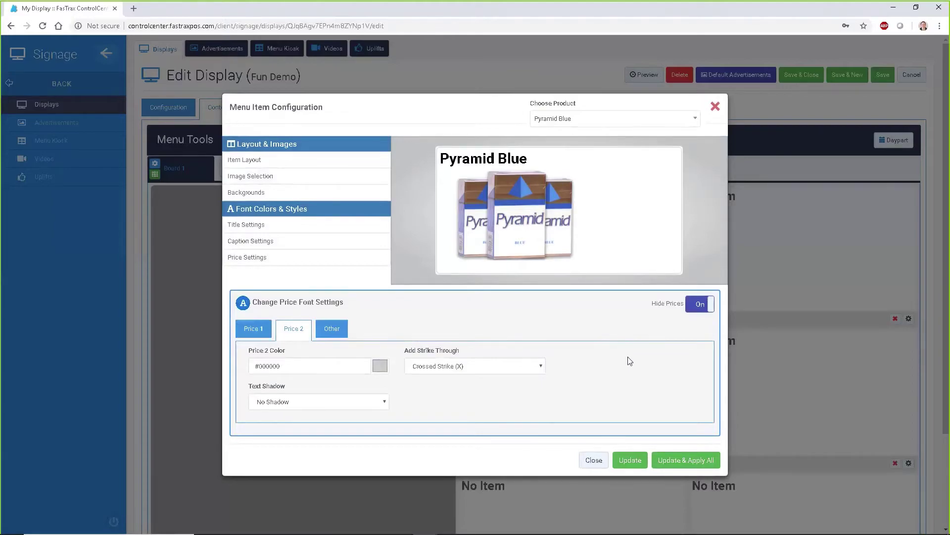
left_click(715, 107)
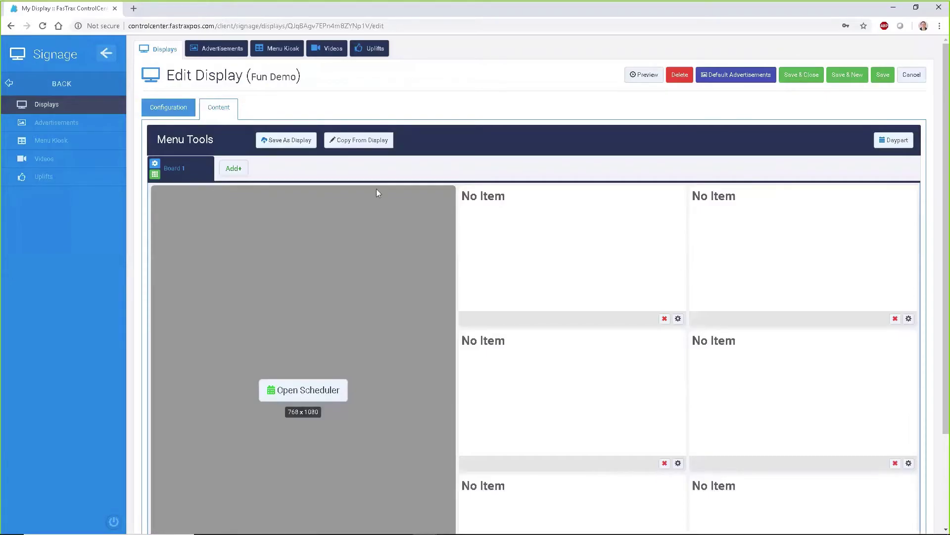
Step: Switch Board 1 to the landscape layout with a single fullscreen image slider
left_click(155, 174)
left_click(155, 174)
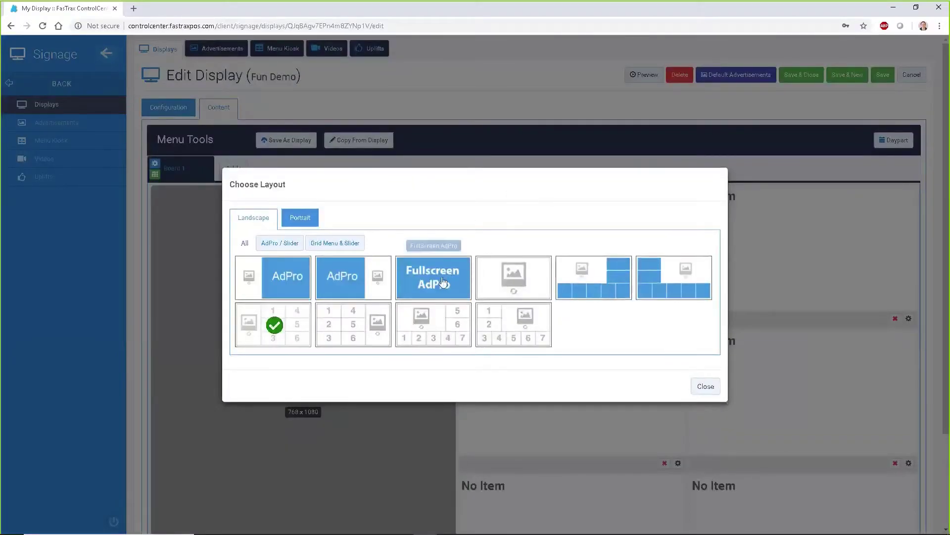
left_click(530, 280)
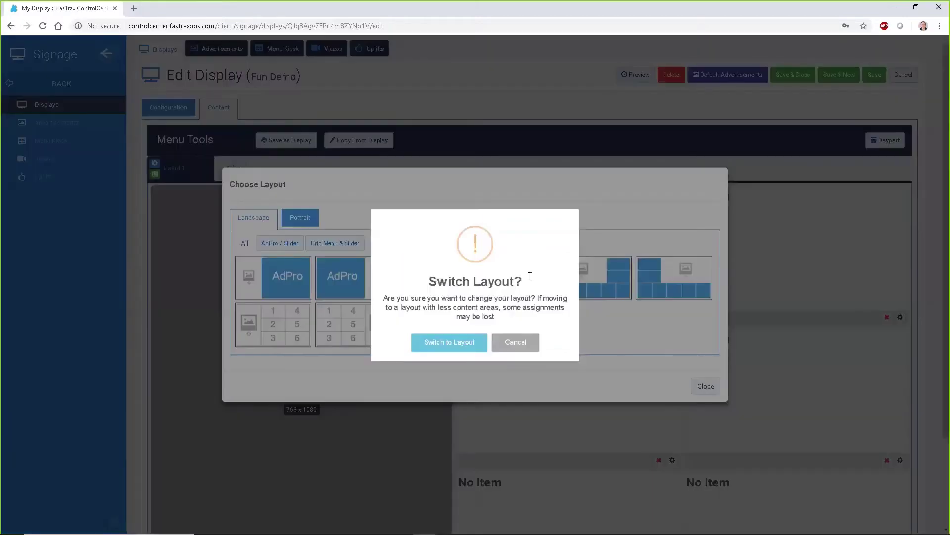
left_click(448, 356)
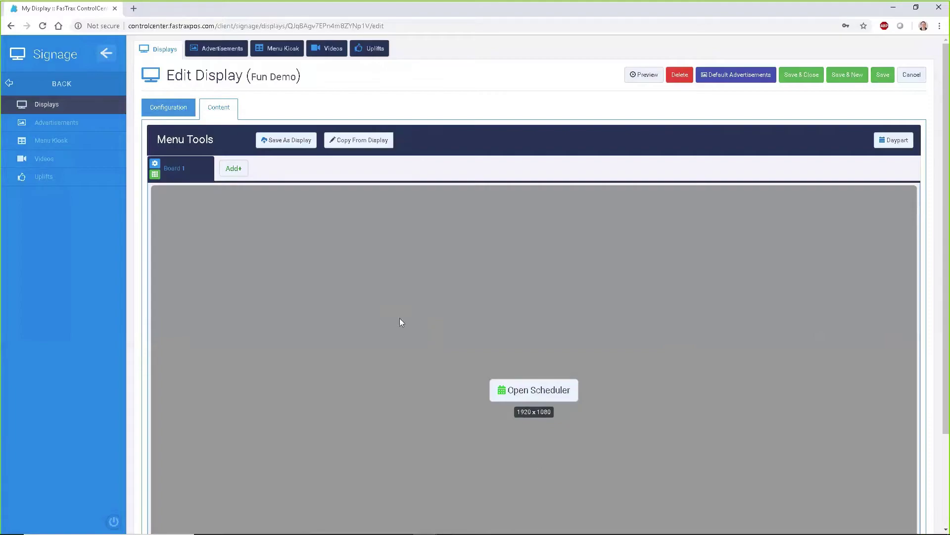
Step: Open the slideshow scheduler for the 1920 x 1080 area and add a fourth promotion row
left_click(538, 395)
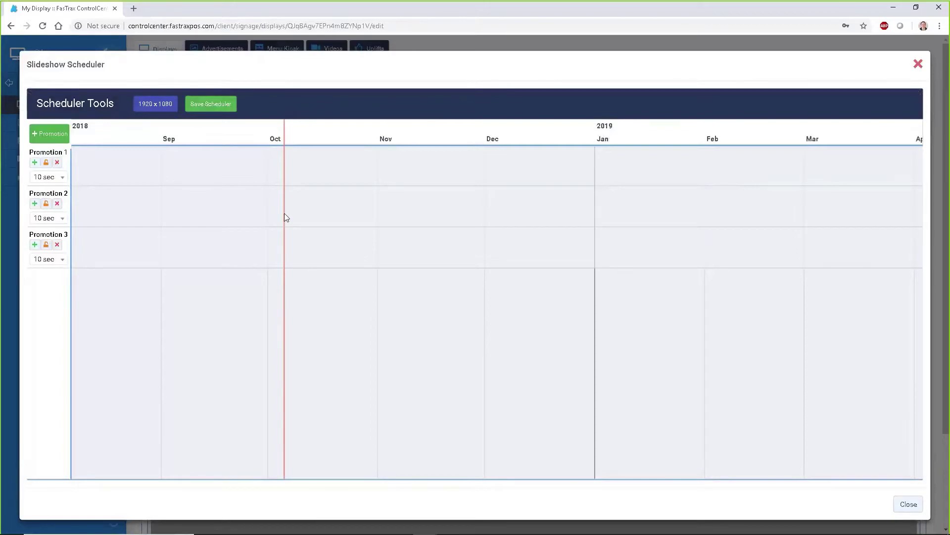
mouse_move(284, 217)
left_click(42, 139)
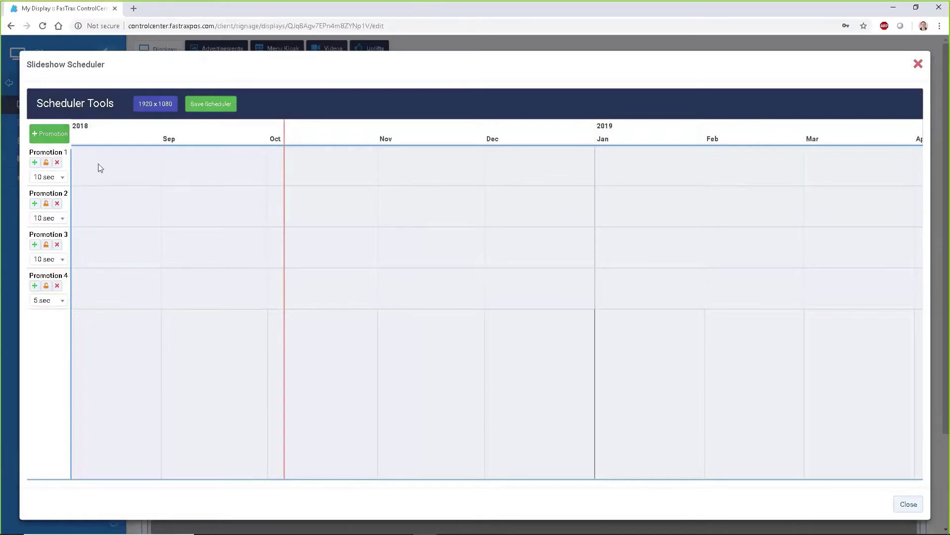
left_click(35, 163)
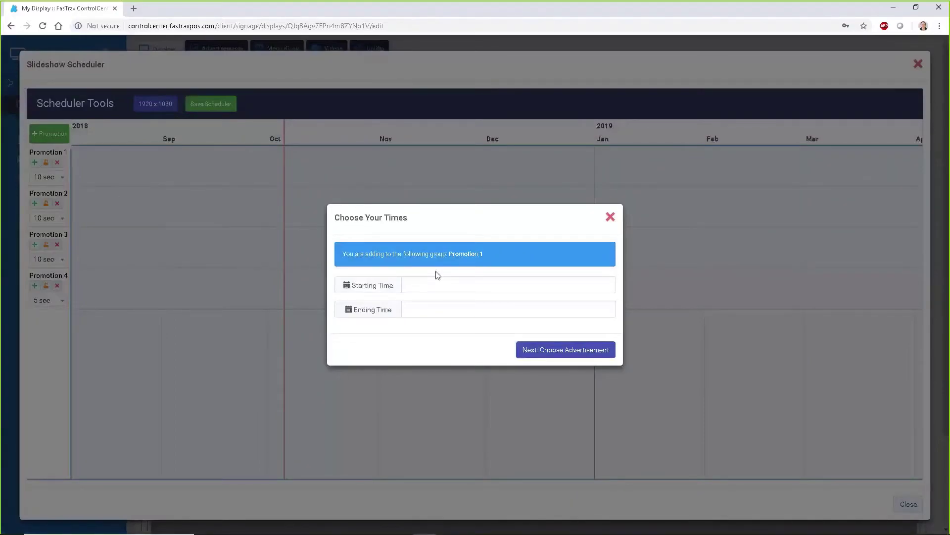
left_click(376, 285)
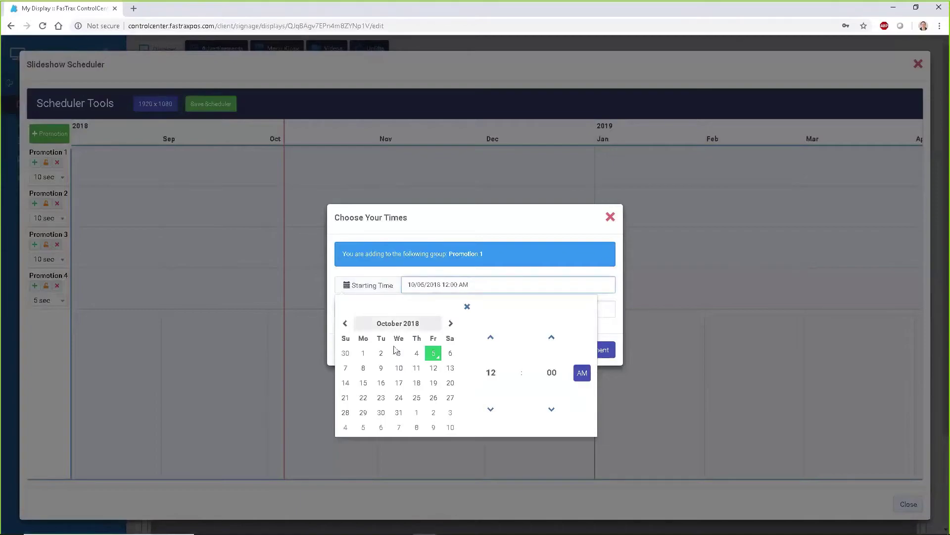
left_click(481, 307)
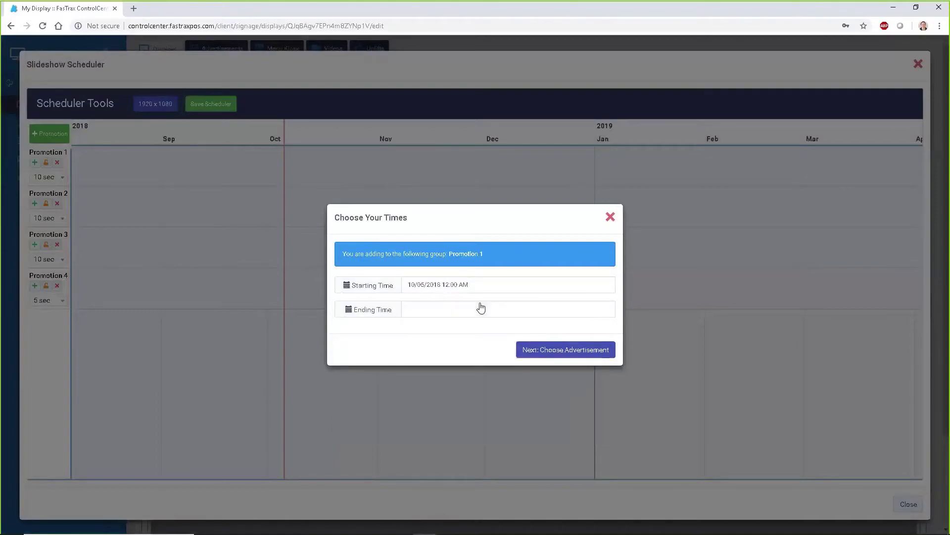
left_click(373, 312)
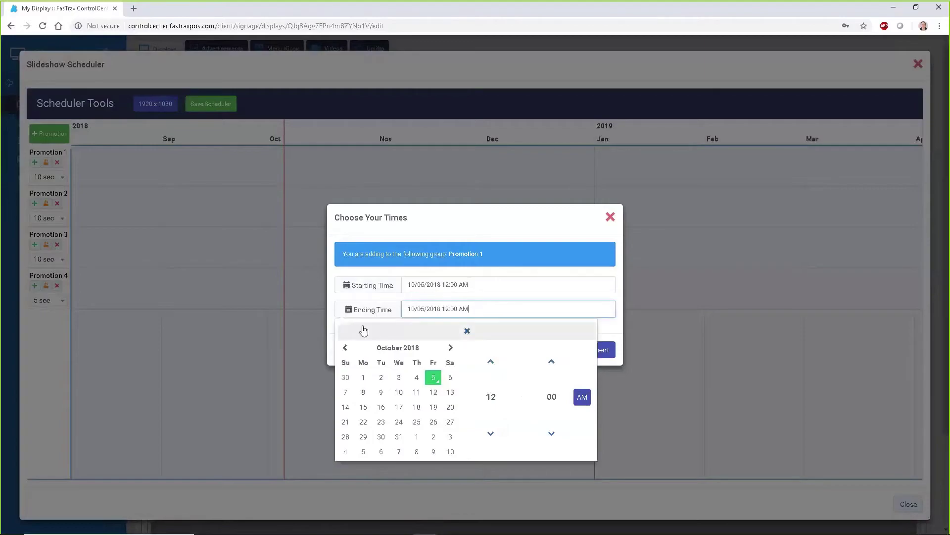
left_click(399, 438)
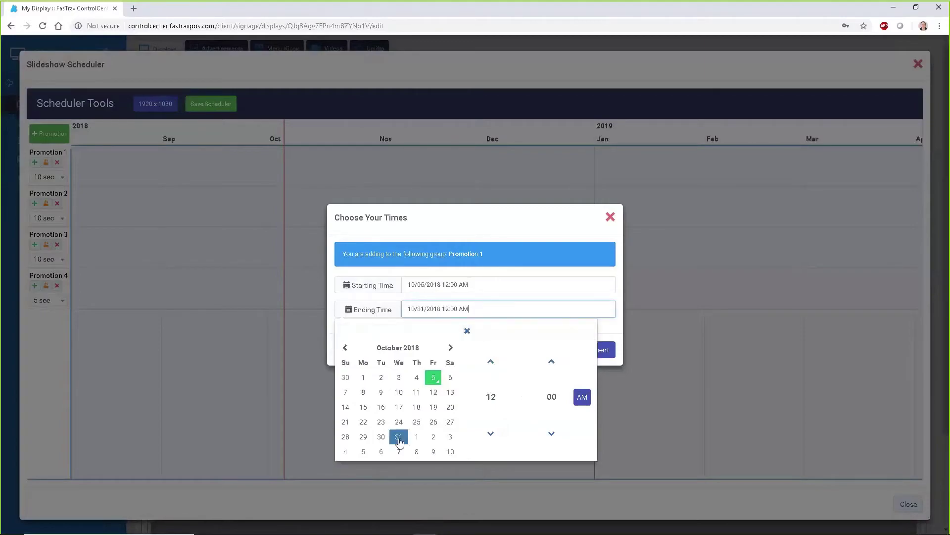
left_click(461, 332)
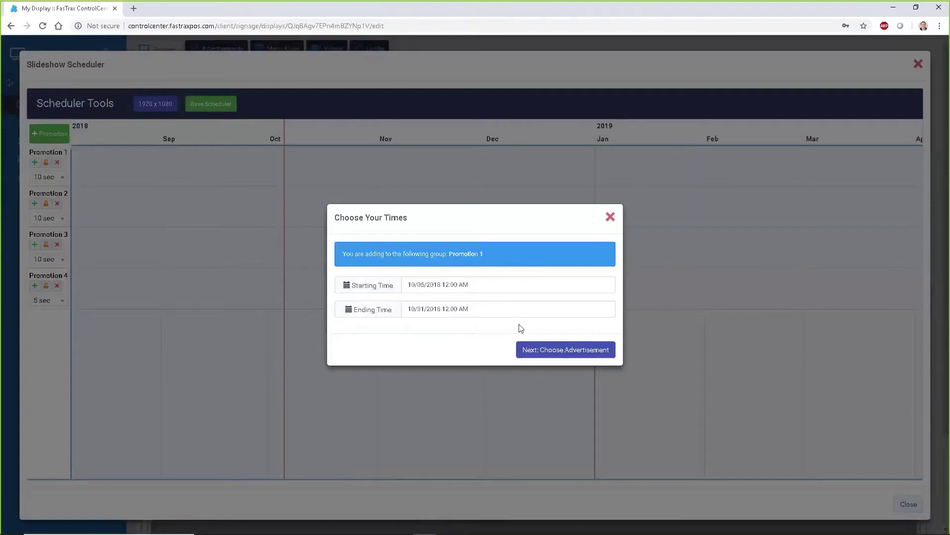
left_click(553, 352)
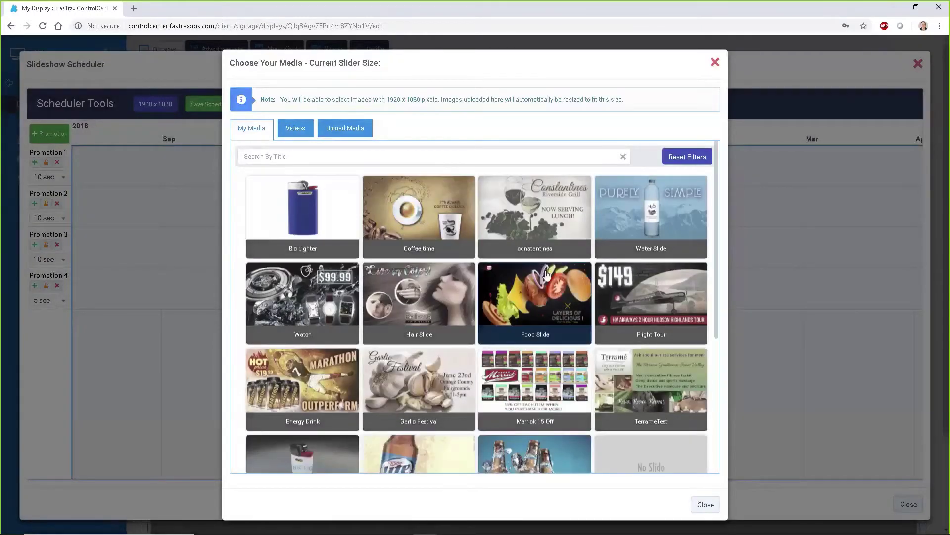
scroll(547, 276, "down", 5)
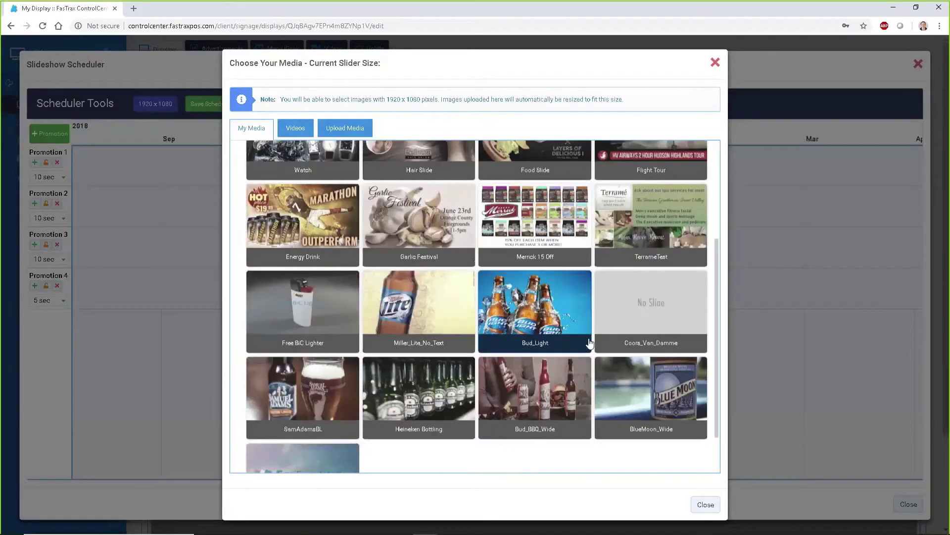
scroll(589, 342, "up", 5)
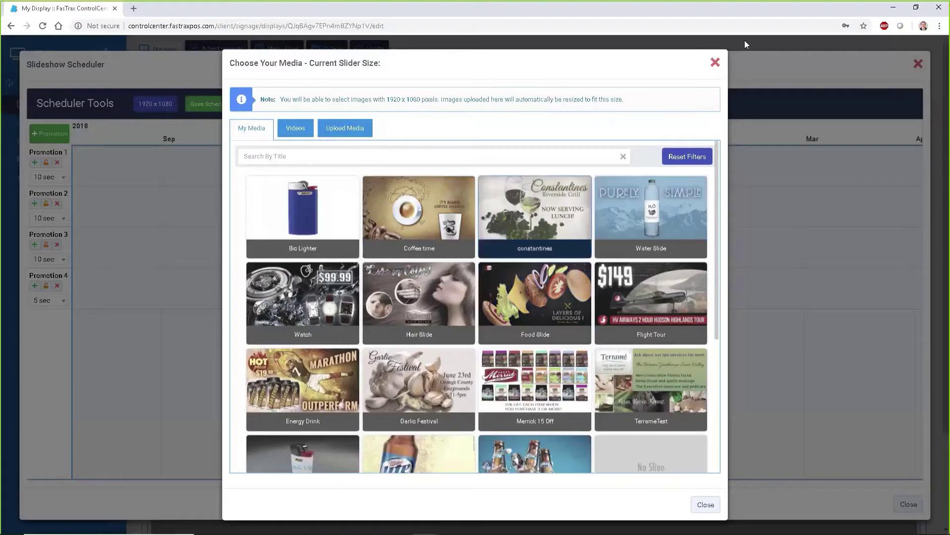
left_click(716, 63)
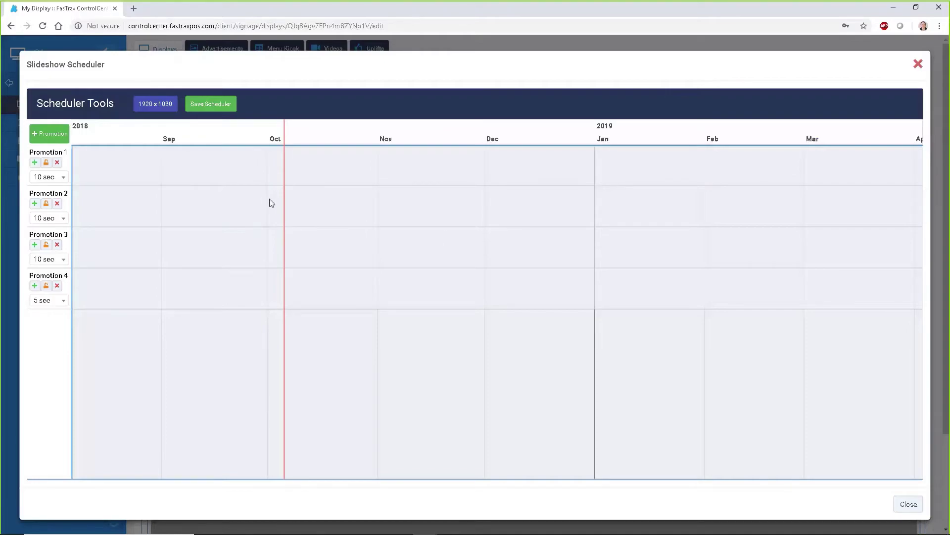
Step: Leave the slideshow scheduler and save the Fun Demo display
left_click(917, 66)
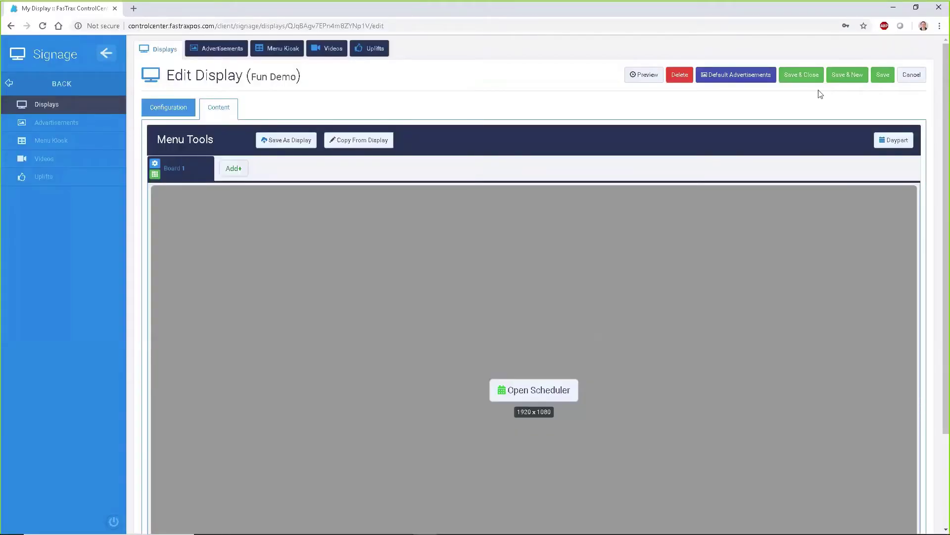
left_click(884, 76)
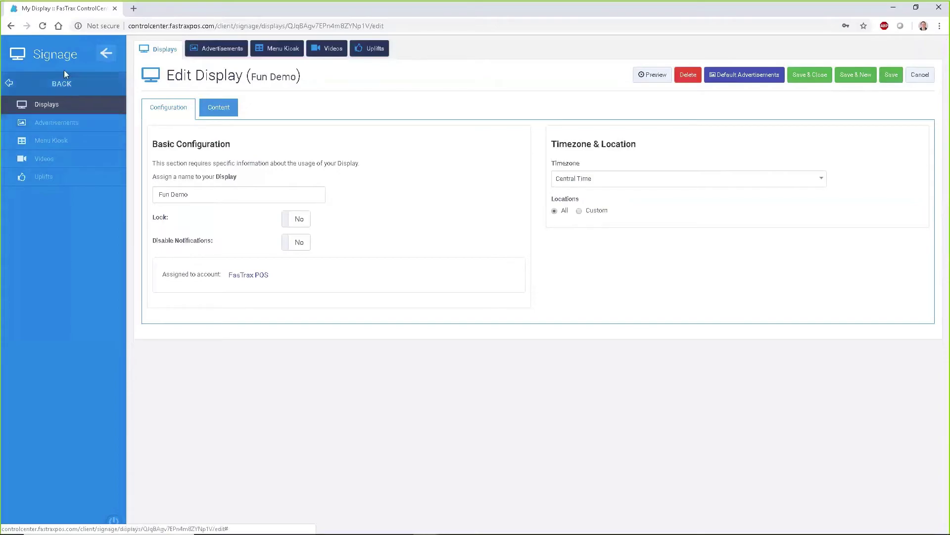
Step: Create a new advertisement named "October fest" and save it
left_click(221, 49)
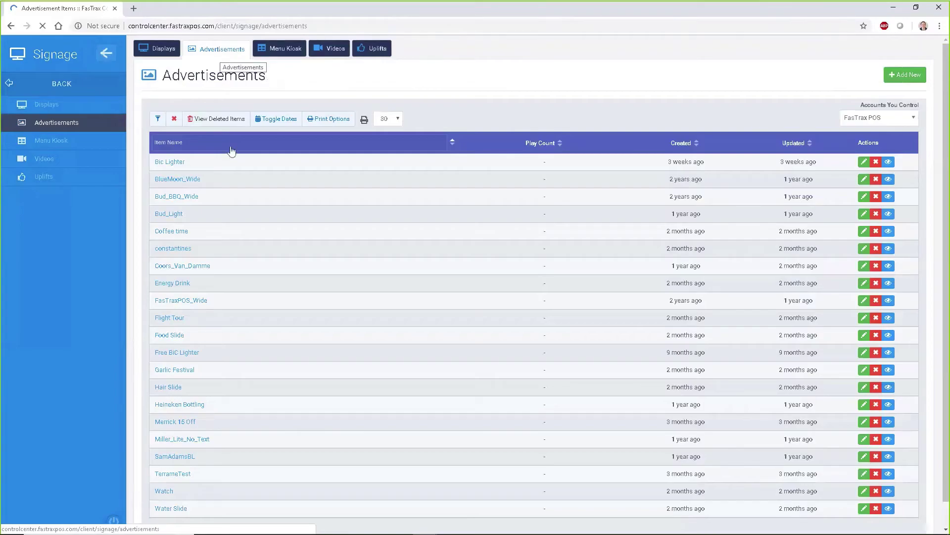
left_click(898, 80)
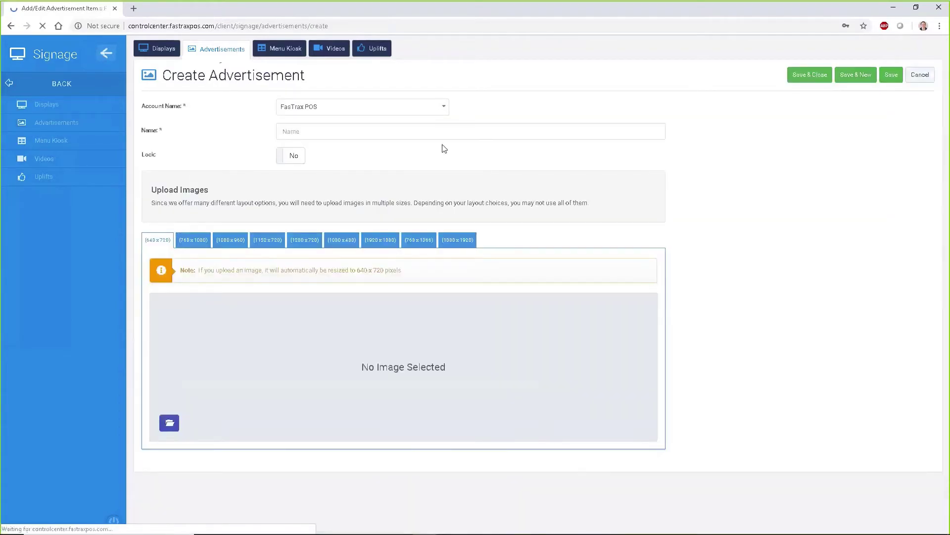
left_click(394, 135)
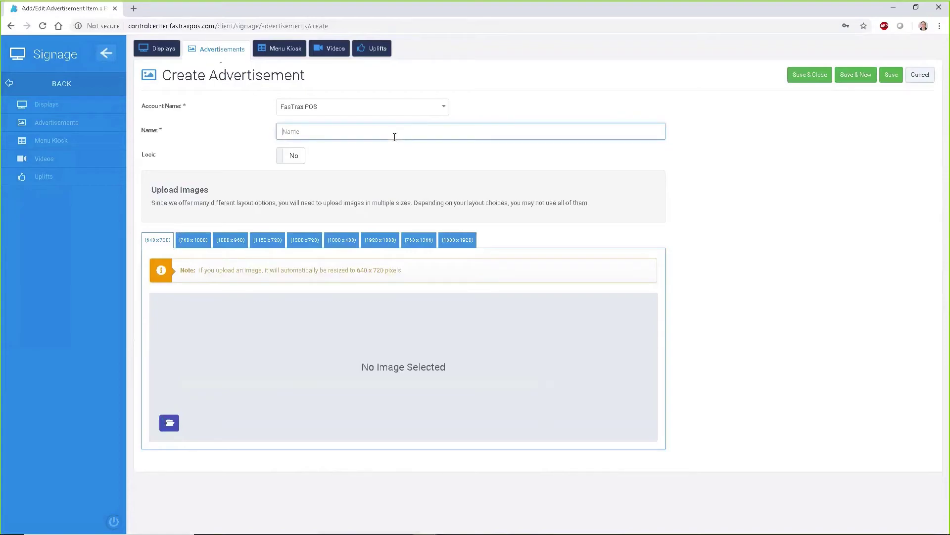
type("October fest")
left_click(891, 74)
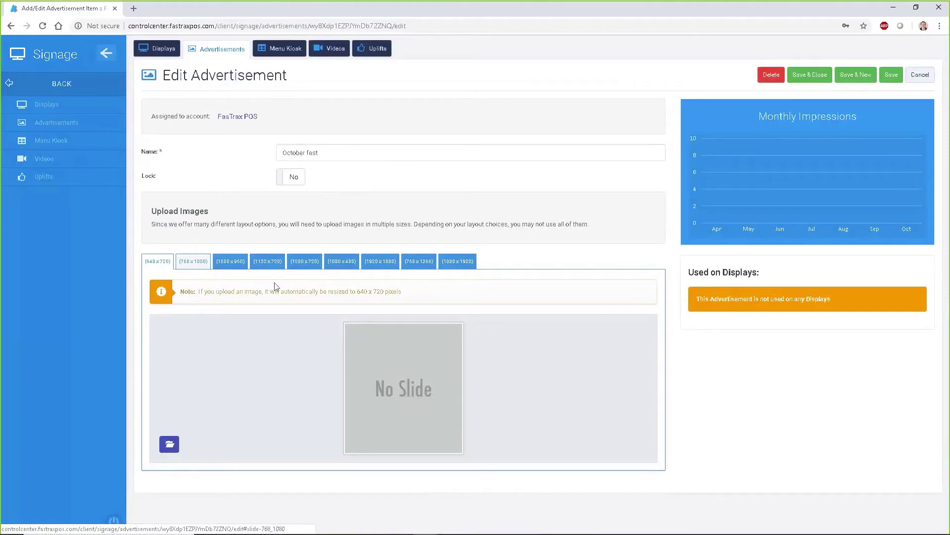
Step: Upload Octoberfest-wide.jpg as the advertisement's 1920 x 1080 image and save the advertisement
left_click(377, 266)
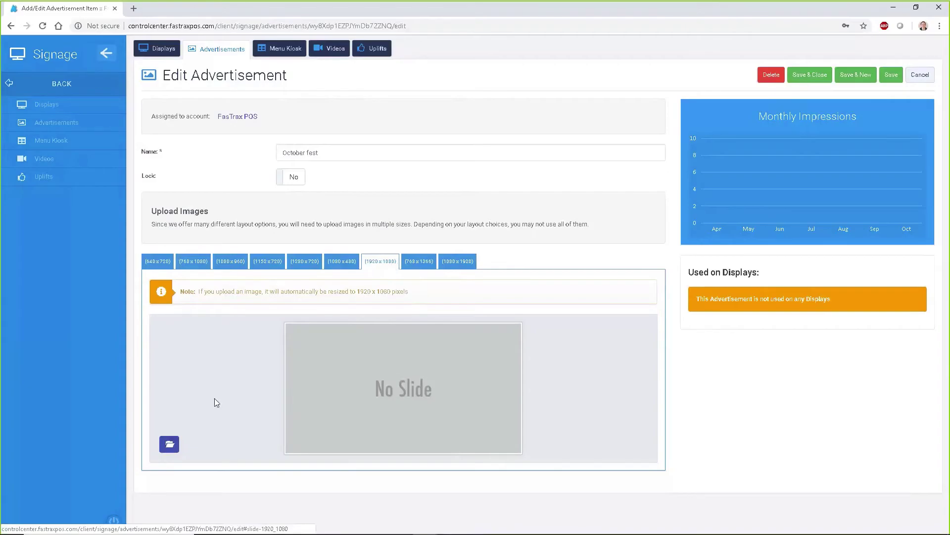
left_click(170, 448)
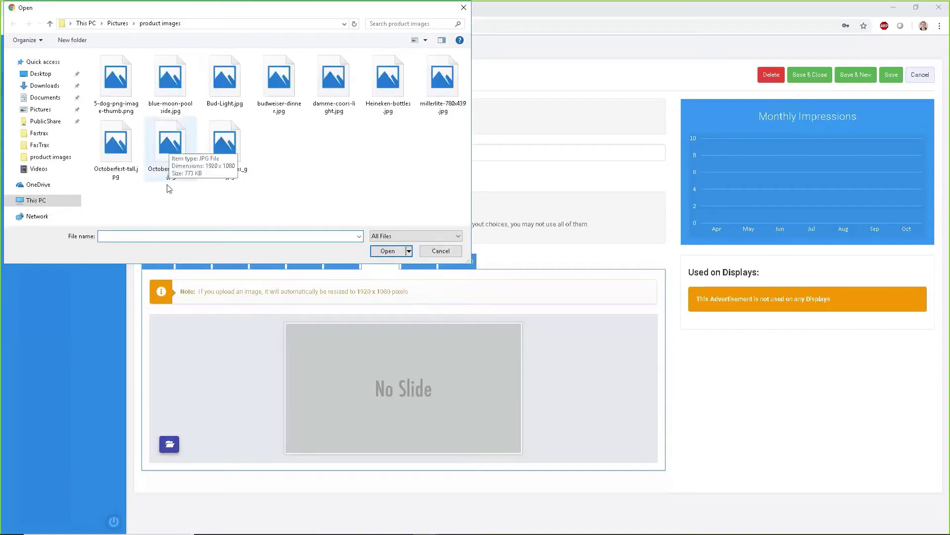
left_click(174, 150)
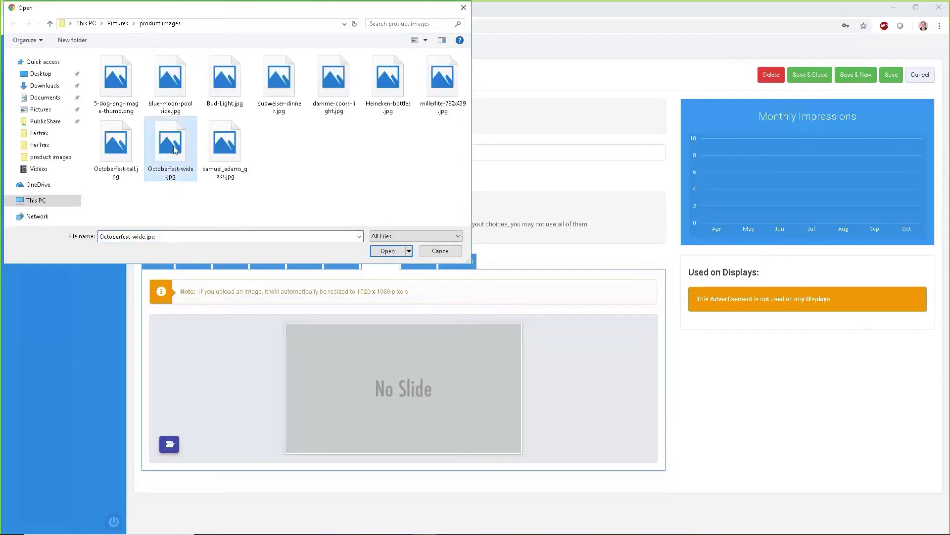
key("Return")
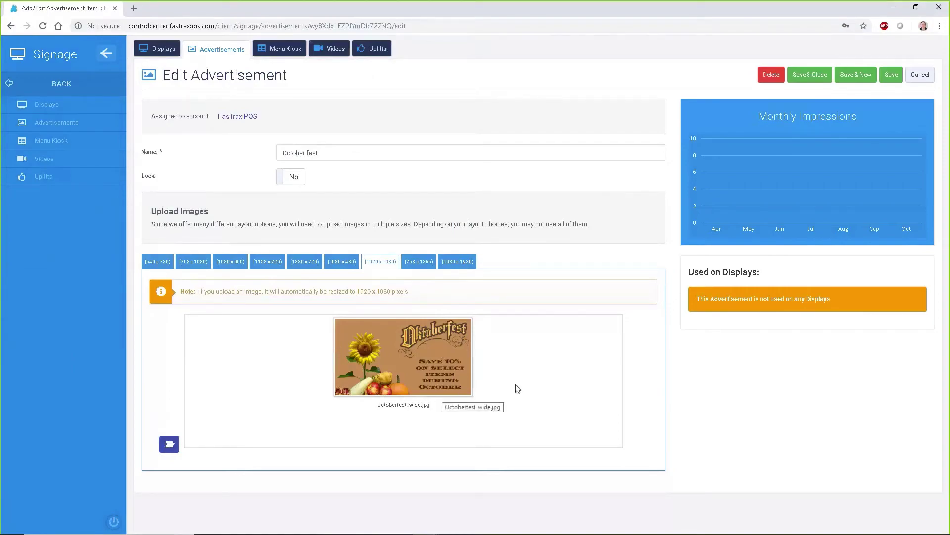
left_click(889, 74)
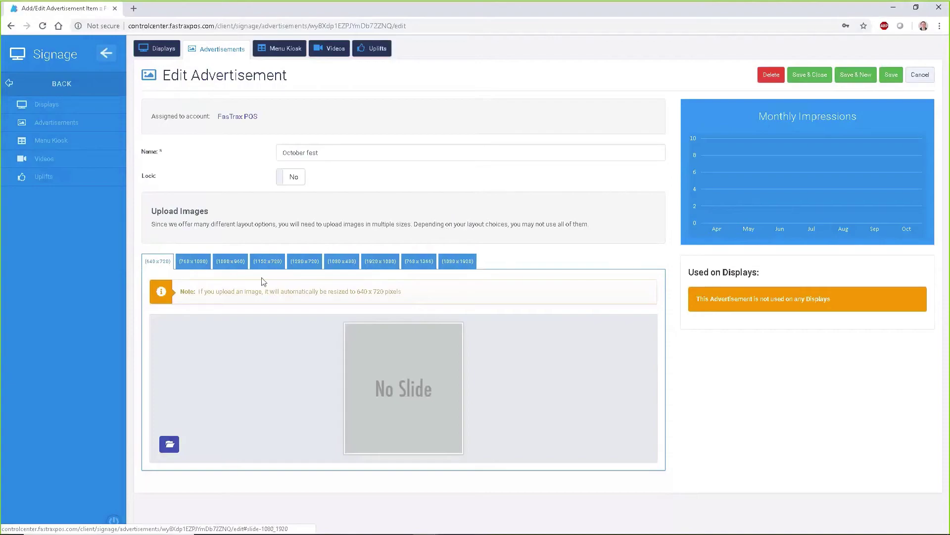
Step: Upload Octoberfest-tall.jpg as the 768 x 1080 image, save the advertisement and check both uploaded sizes
left_click(194, 262)
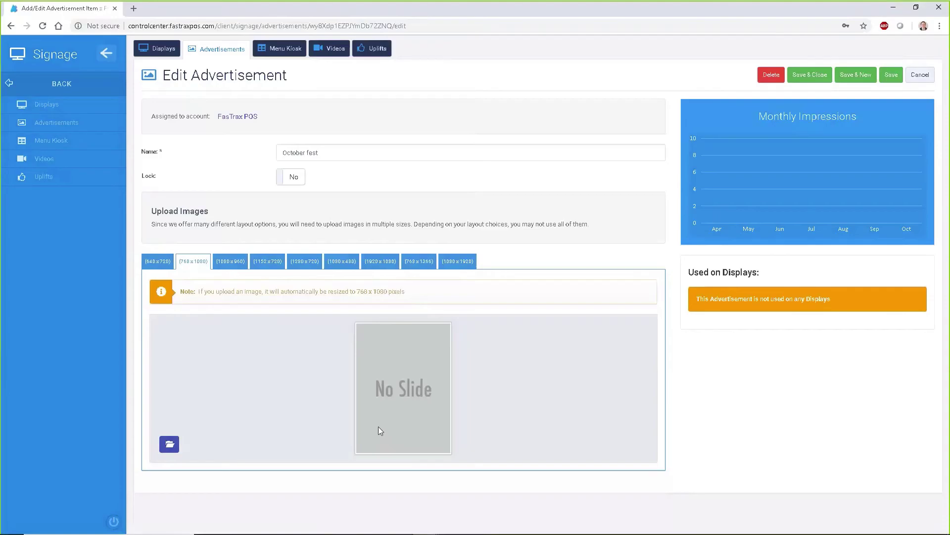
left_click(174, 442)
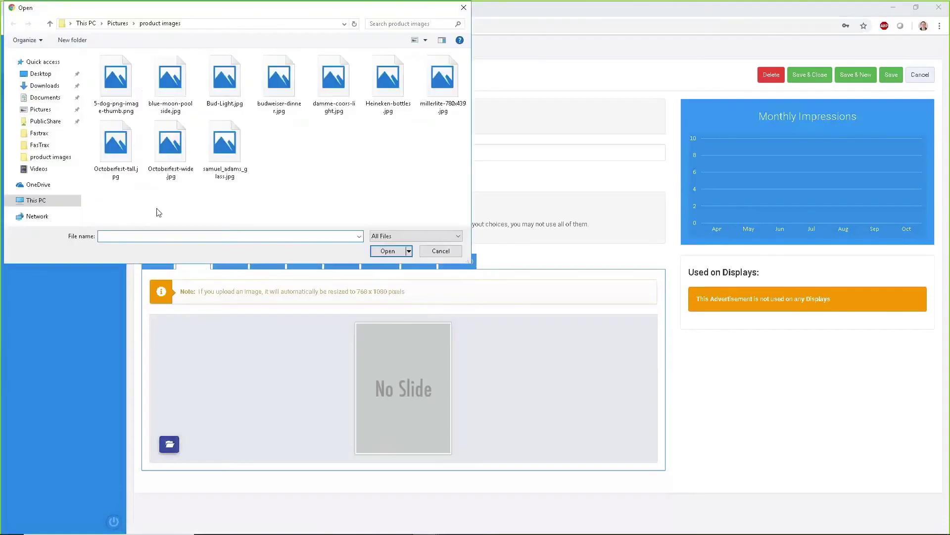
left_click(122, 152)
double_click(122, 152)
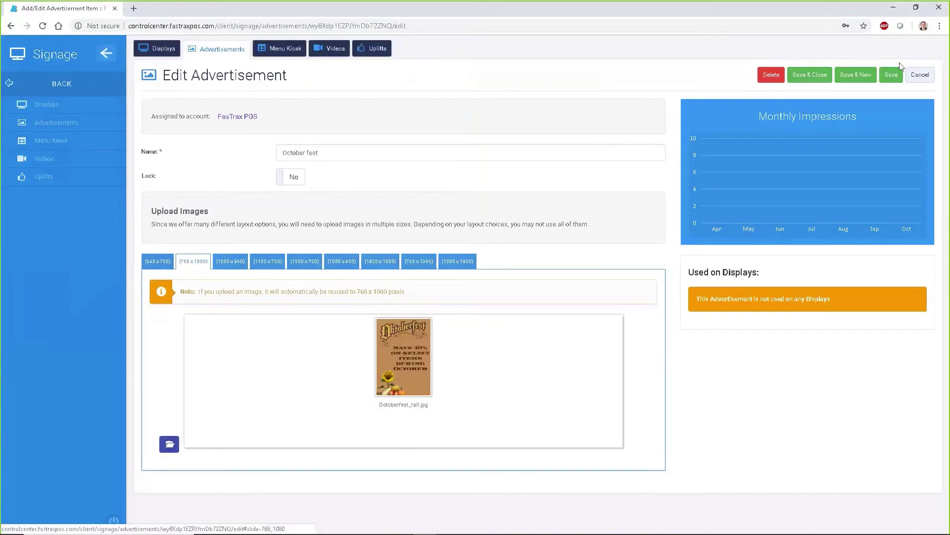
left_click(889, 76)
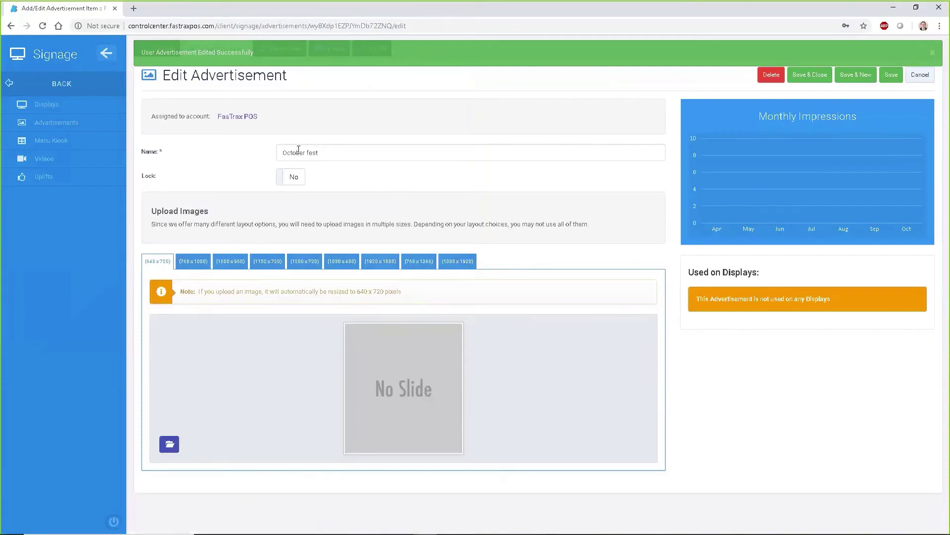
left_click(197, 263)
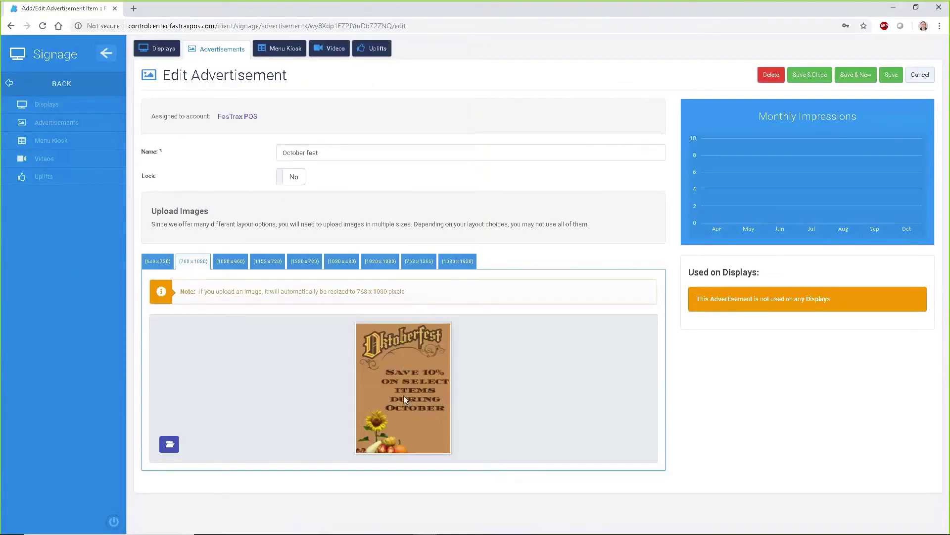
left_click(381, 263)
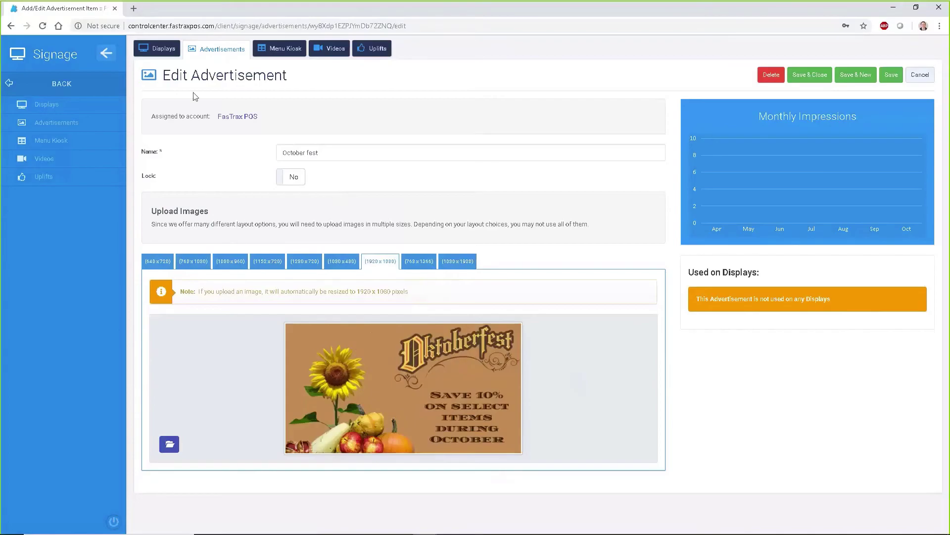
Step: Open the Fun Demo display's content and the slideshow scheduler for its 1920 x 1080 area
left_click(162, 54)
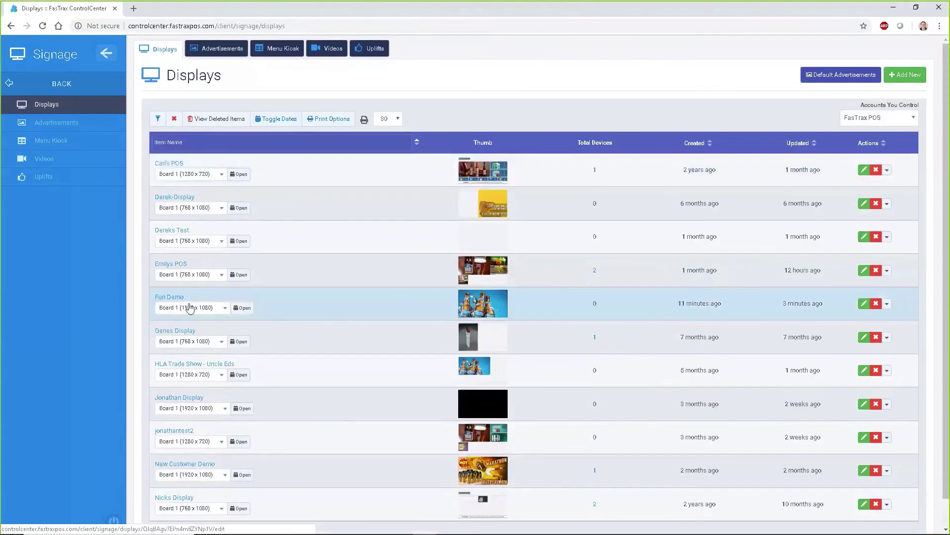
left_click(452, 310)
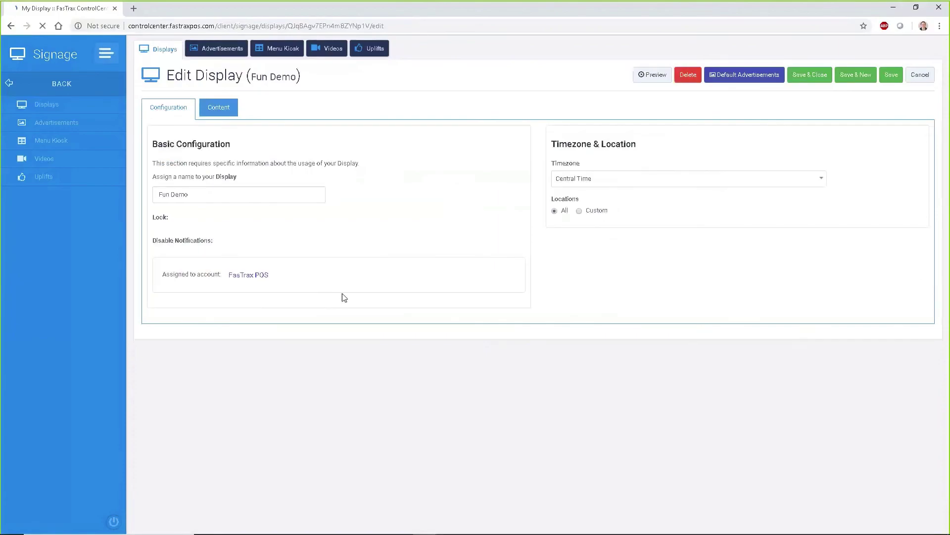
left_click(220, 110)
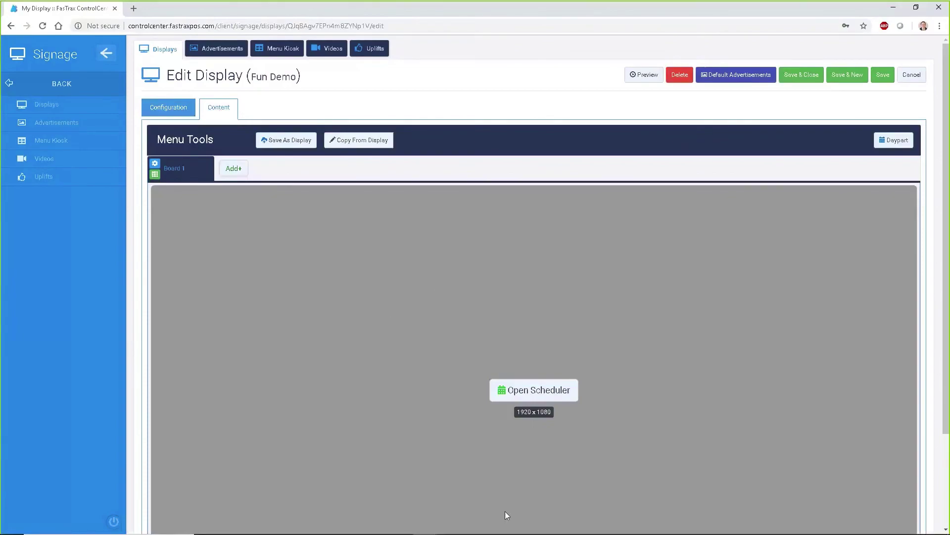
left_click(528, 393)
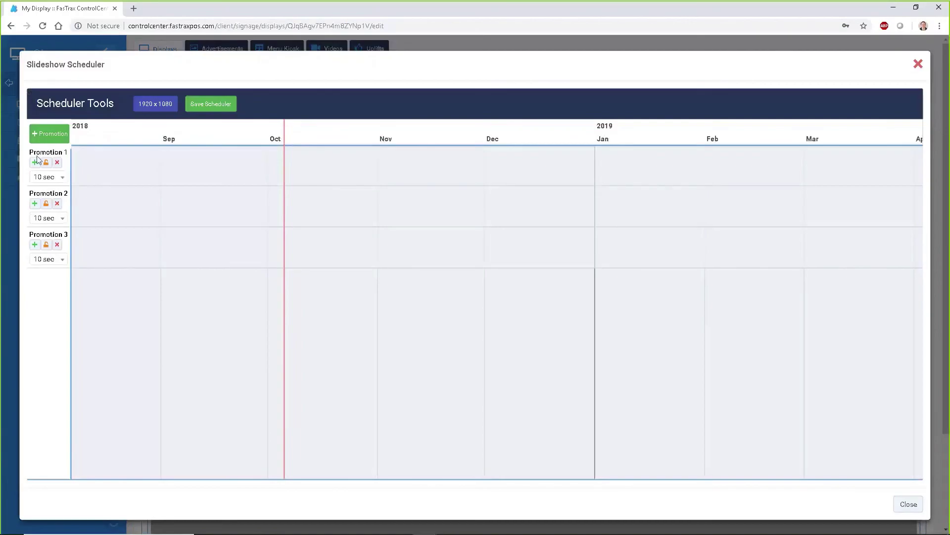
Step: Schedule the October fest advertisement in Promotion 1 from 10/05/2018 12:00 AM to 10/31/2018 12:00 AM
left_click(35, 163)
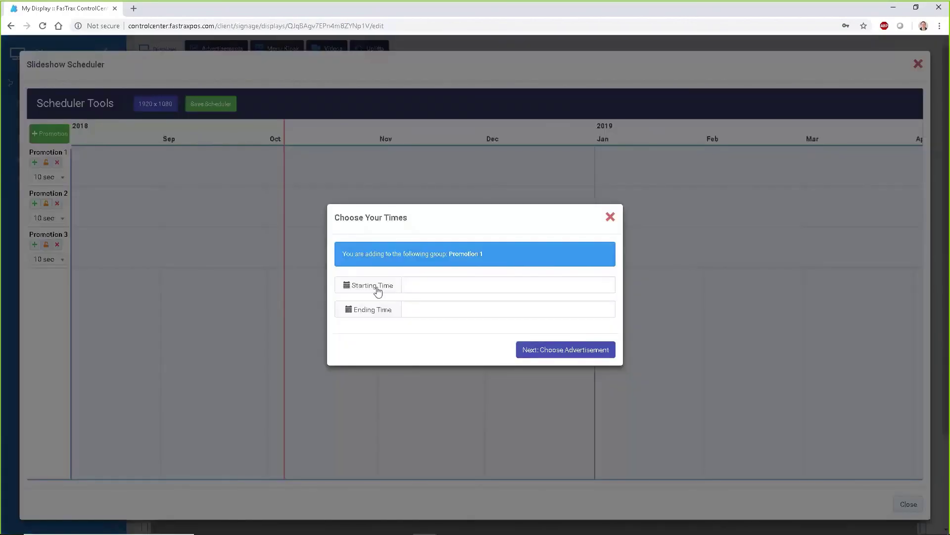
left_click(378, 291)
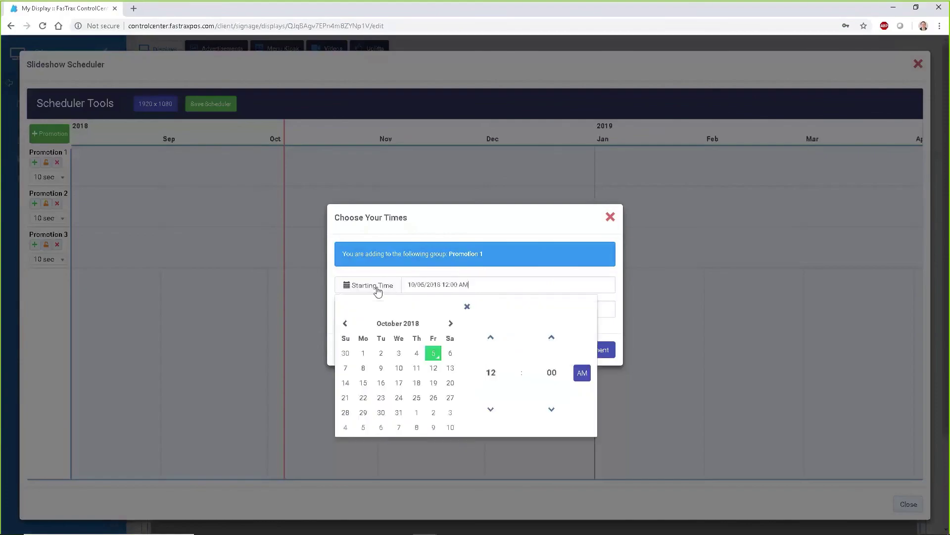
left_click(467, 306)
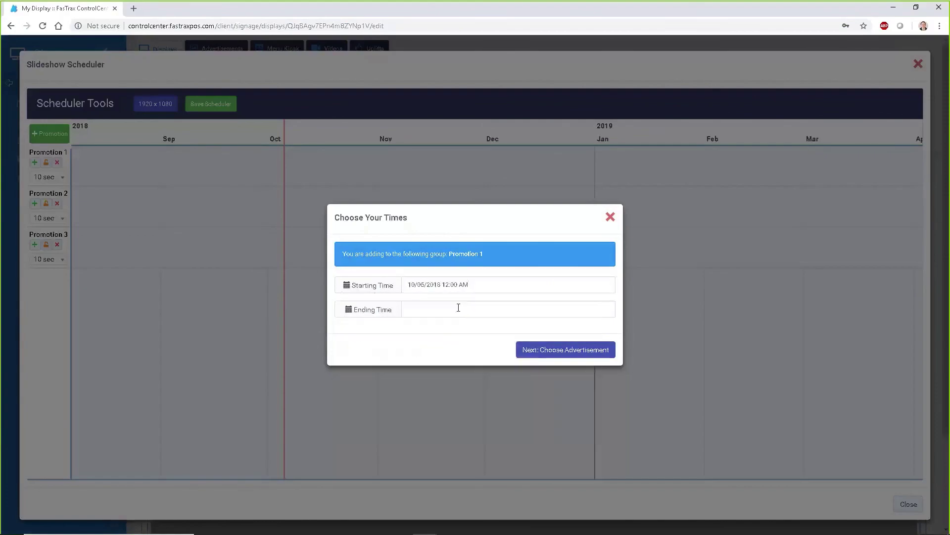
left_click(367, 313)
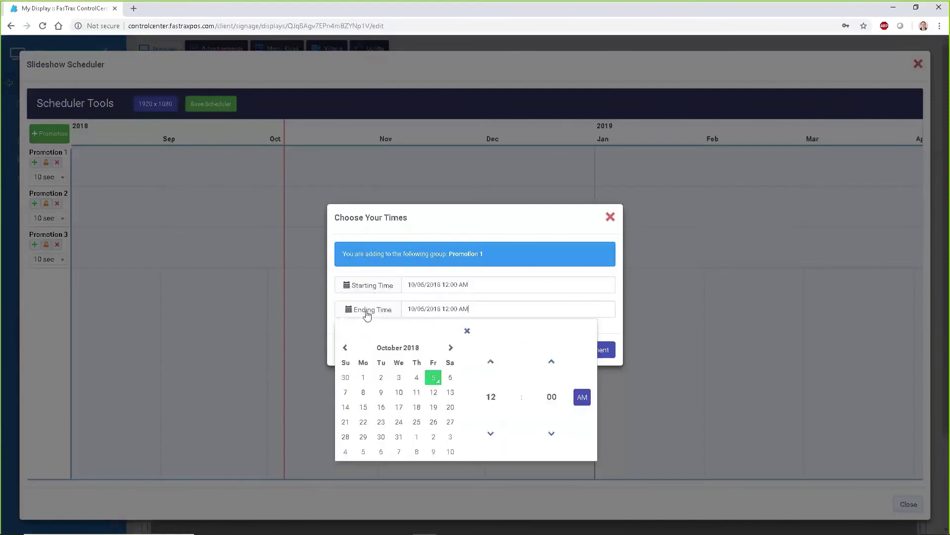
left_click(399, 437)
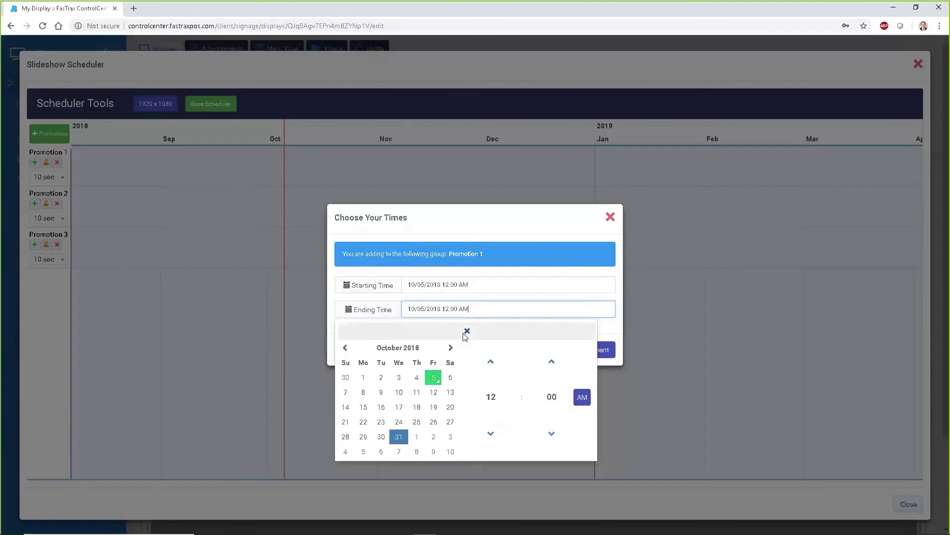
left_click(467, 330)
left_click(570, 353)
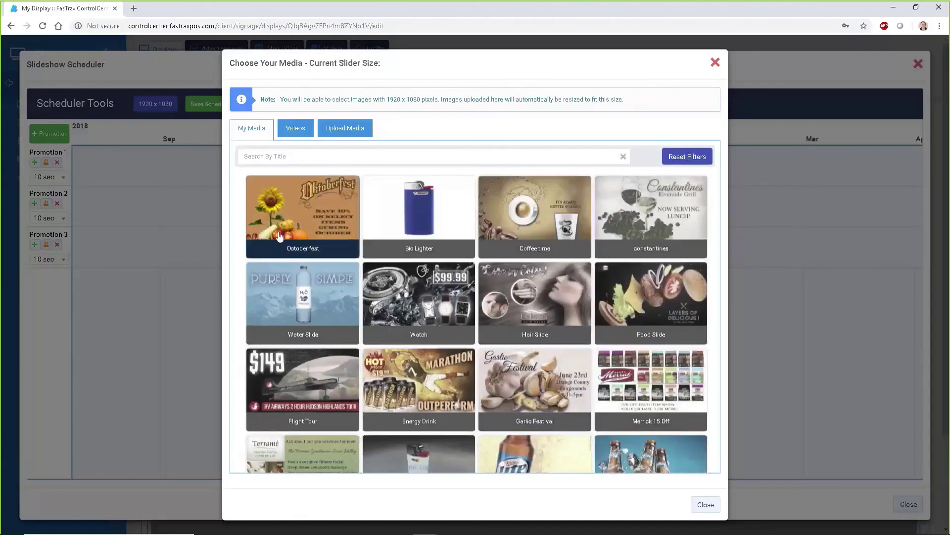
left_click(307, 218)
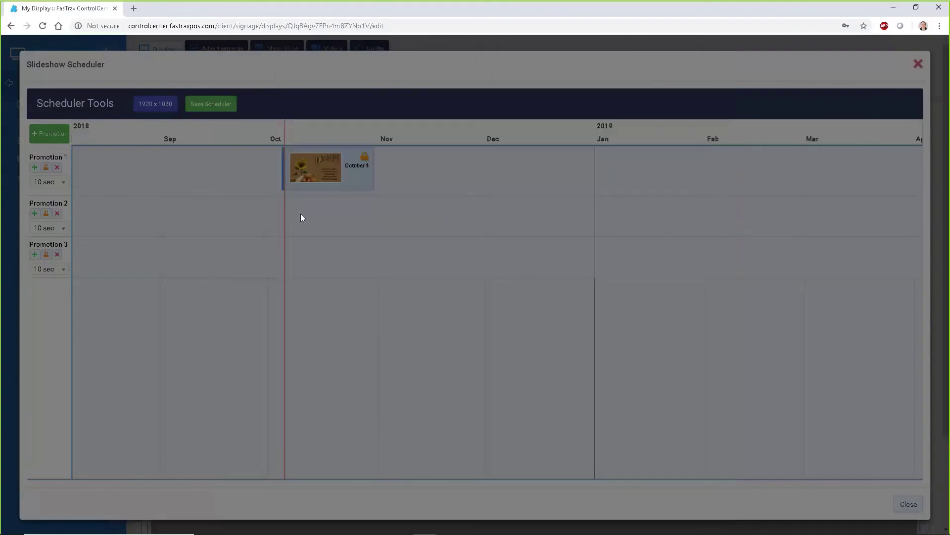